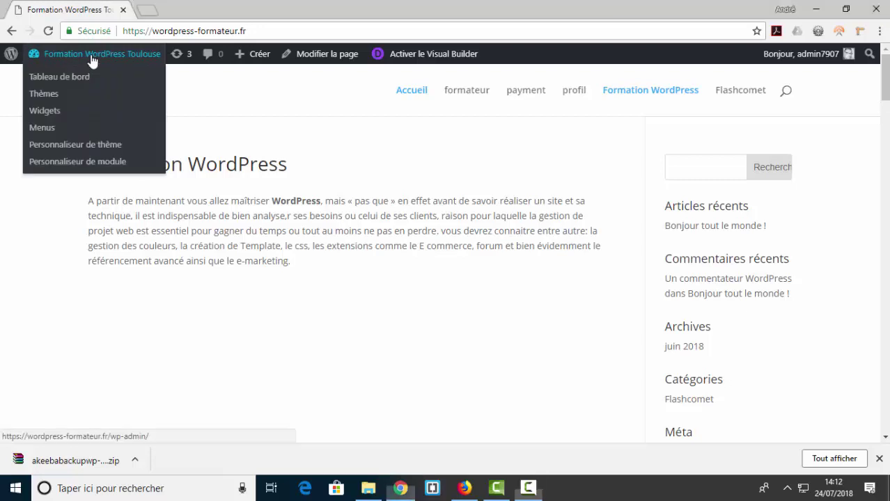
Open the site's dashboard and search the installed plugins for "seo yoast".
{"action": "left_click", "coordinate": [74, 76]}
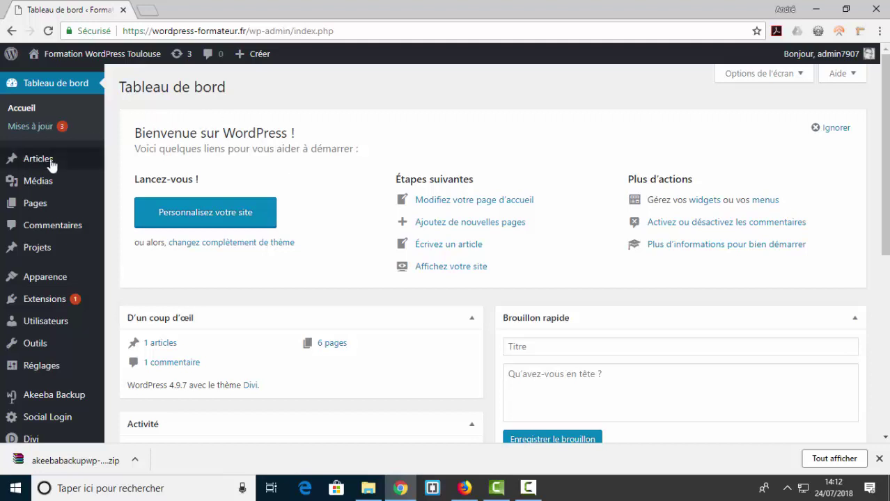
{"action": "mouse_move", "coordinate": [38, 303]}
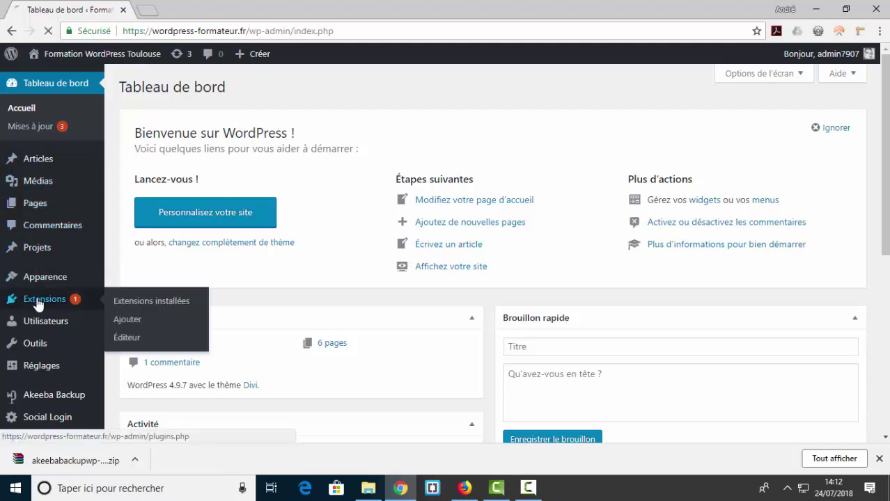
{"action": "left_click", "coordinate": [141, 304]}
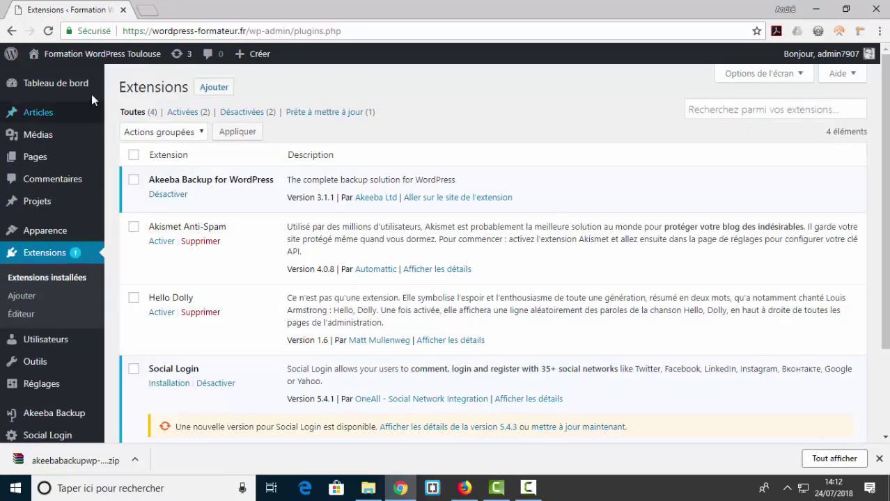
{"action": "left_click", "coordinate": [715, 109]}
{"action": "type", "text": "seo "}
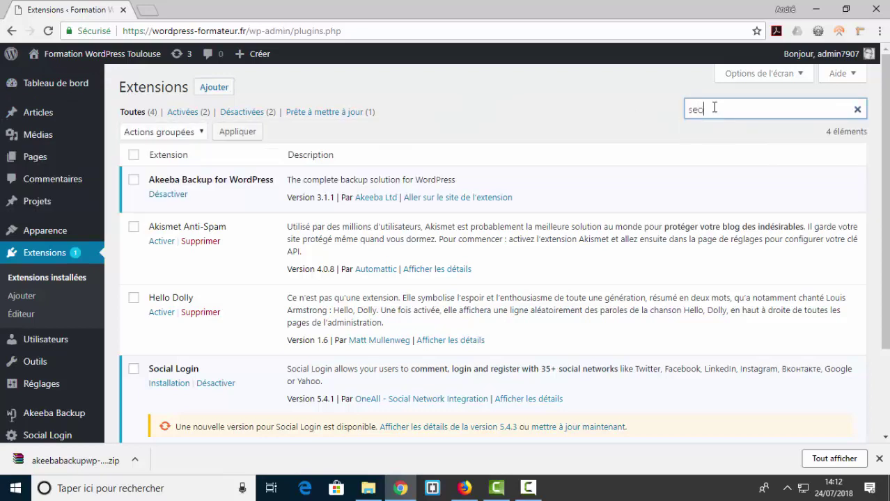
{"action": "type", "text": "y"}
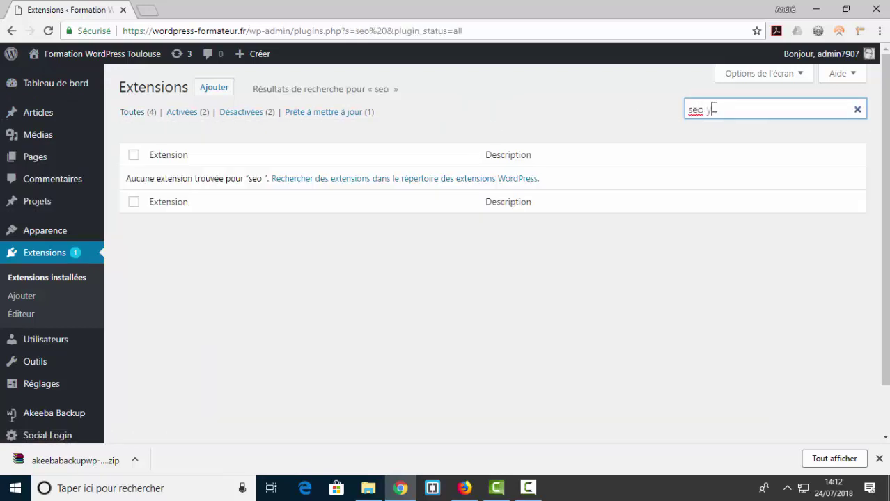
{"action": "type", "text": "oast"}
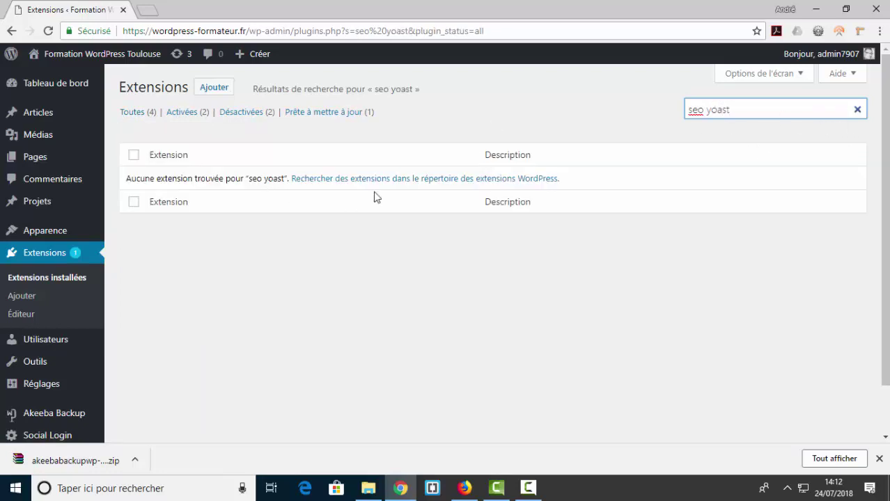
Search the plugins available for installation for "seo yoast".
{"action": "left_click", "coordinate": [202, 90]}
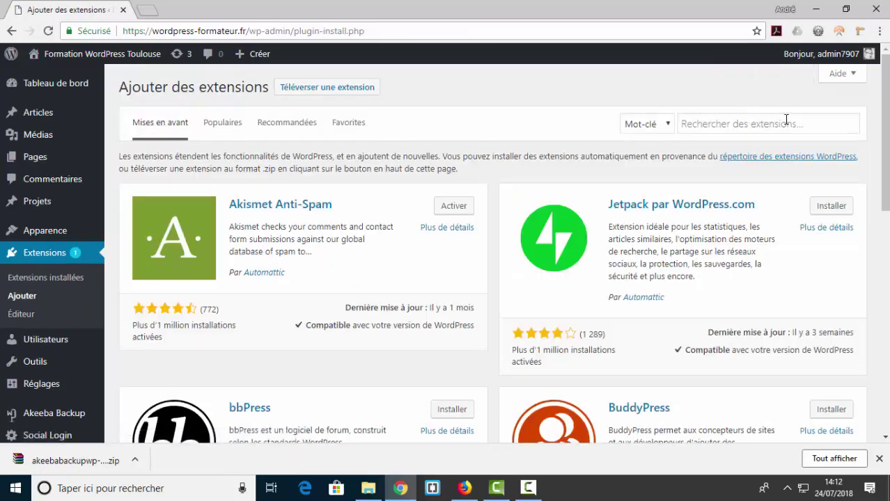
{"action": "left_click", "coordinate": [787, 123]}
{"action": "type", "text": "se"}
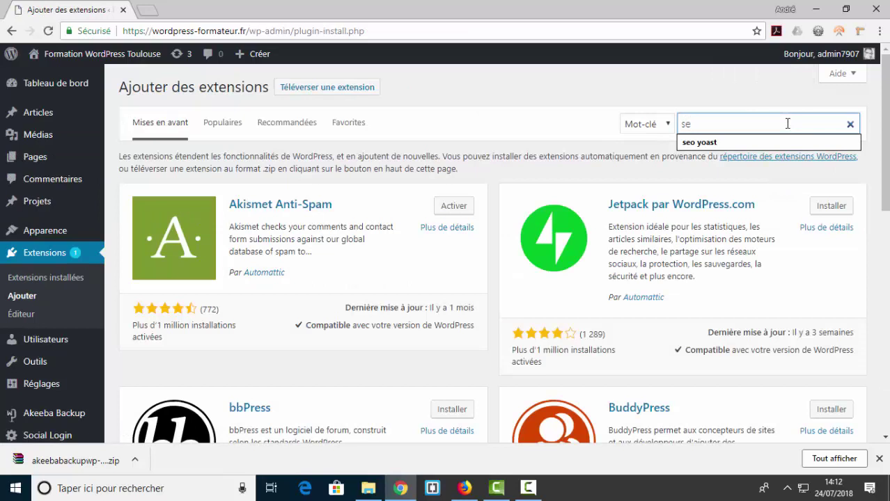
{"action": "type", "text": "o y"}
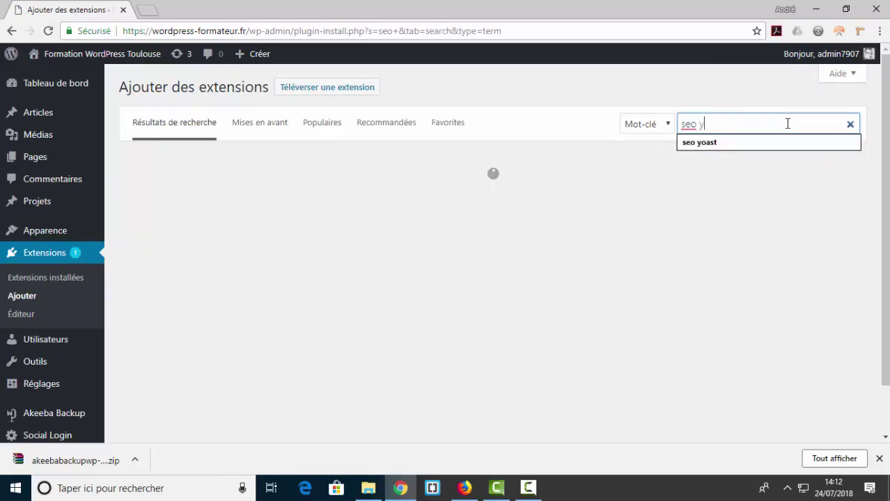
{"action": "type", "text": "oast"}
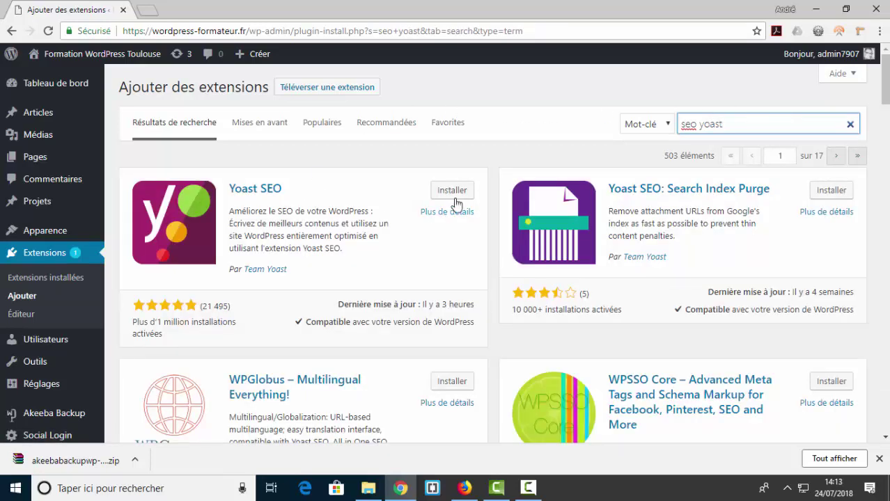
Install and activate the Yoast SEO plugin.
{"action": "left_click", "coordinate": [452, 192]}
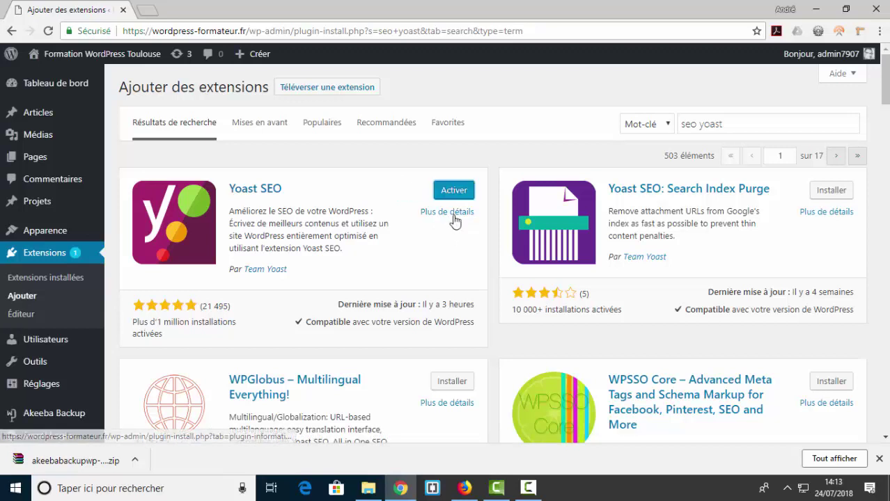
{"action": "left_click", "coordinate": [455, 192]}
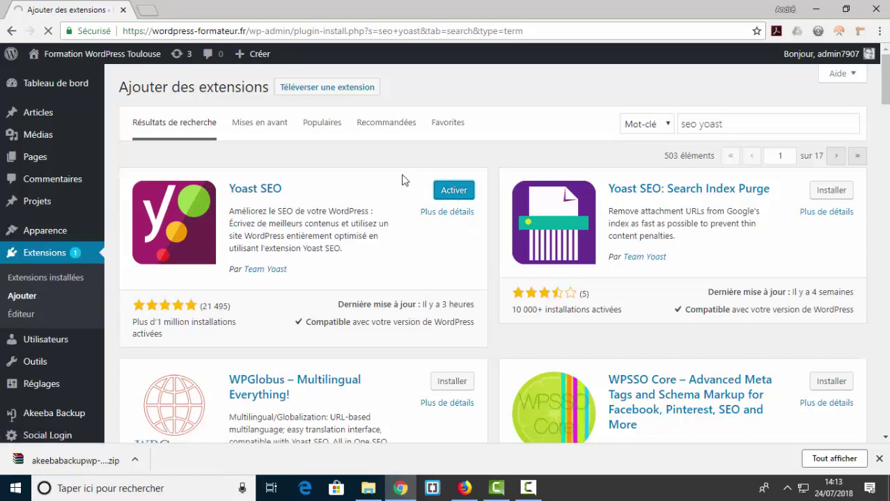
{"action": "left_click", "coordinate": [440, 192]}
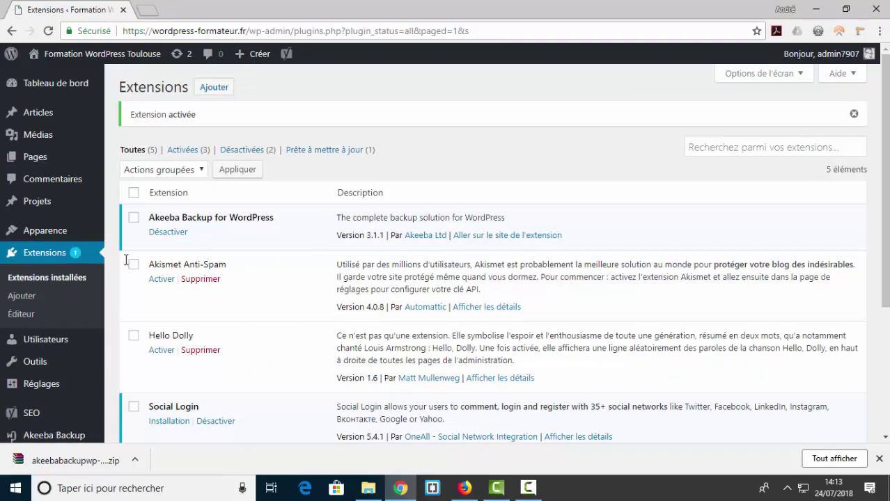
Open Yoast SEO's general settings and launch its configuration assistant.
{"action": "scroll", "coordinate": [20, 259], "scroll_direction": "down", "scroll_amount": 2}
{"action": "mouse_move", "coordinate": [57, 263]}
{"action": "scroll", "coordinate": [57, 263], "scroll_direction": "down", "scroll_amount": 1}
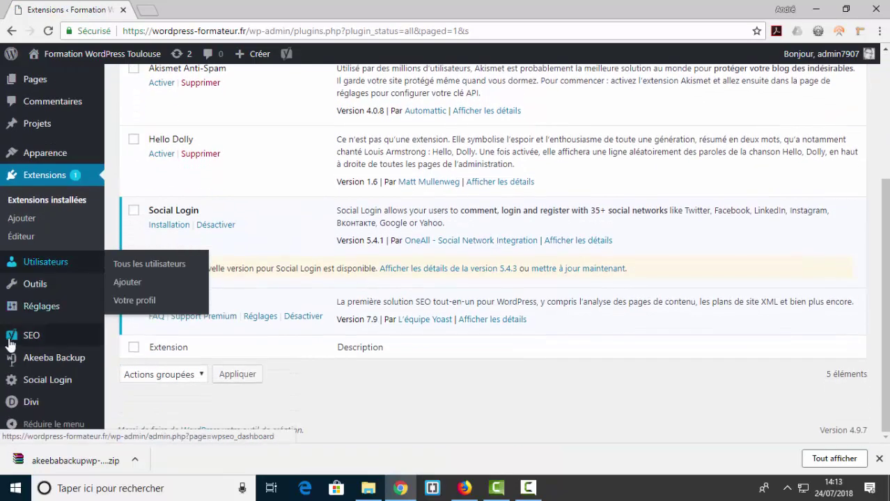
{"action": "left_click", "coordinate": [37, 337]}
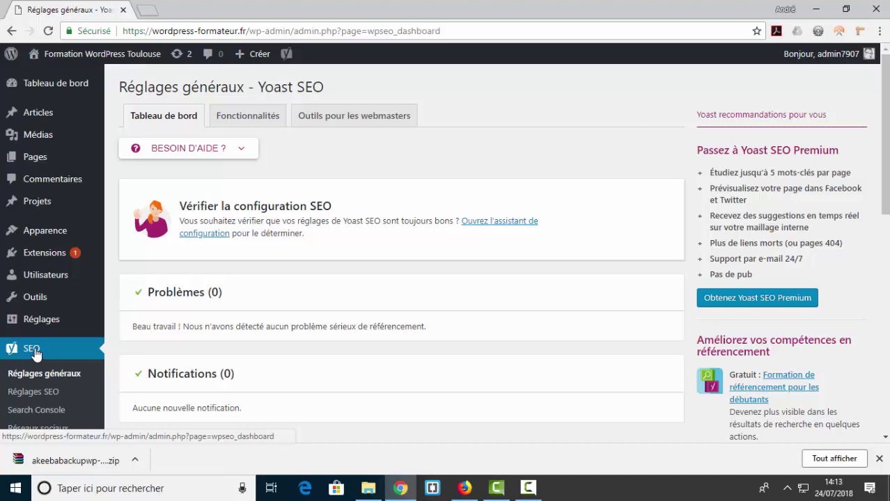
{"action": "left_click", "coordinate": [494, 225]}
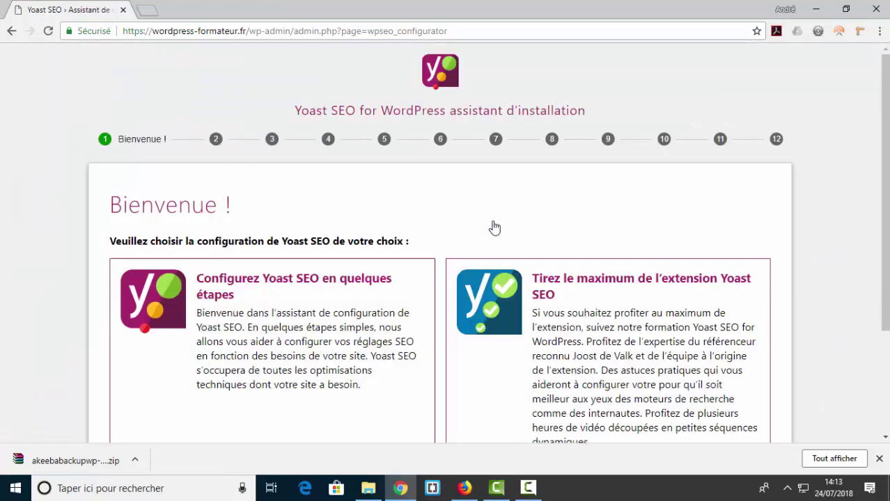
{"action": "scroll", "coordinate": [193, 96], "scroll_direction": "down", "scroll_amount": 1}
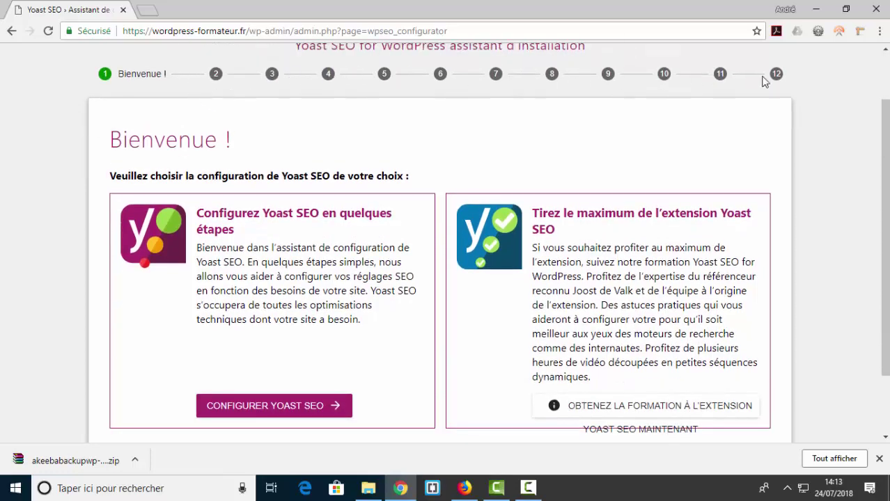
{"action": "scroll", "coordinate": [828, 184], "scroll_direction": "down", "scroll_amount": 1}
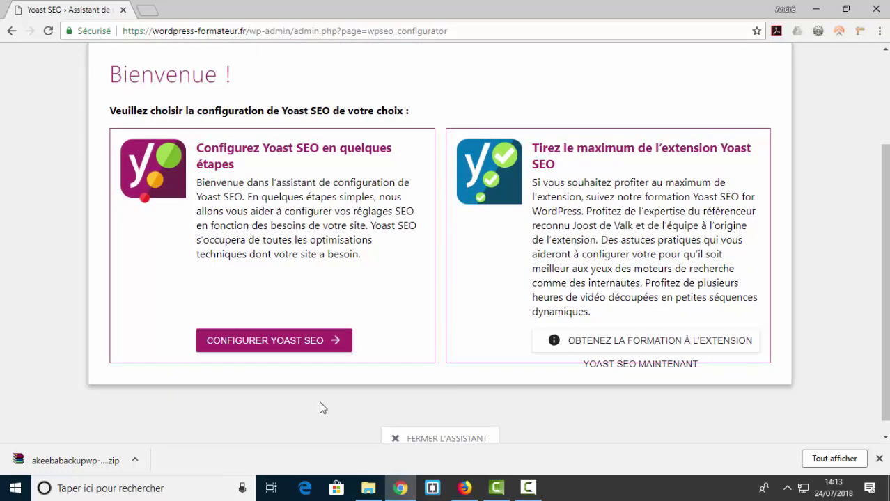
Start the Yoast SEO configuration, accepting Option A (live site ready for indexing) and the site type "Un blog".
{"action": "left_click", "coordinate": [277, 340]}
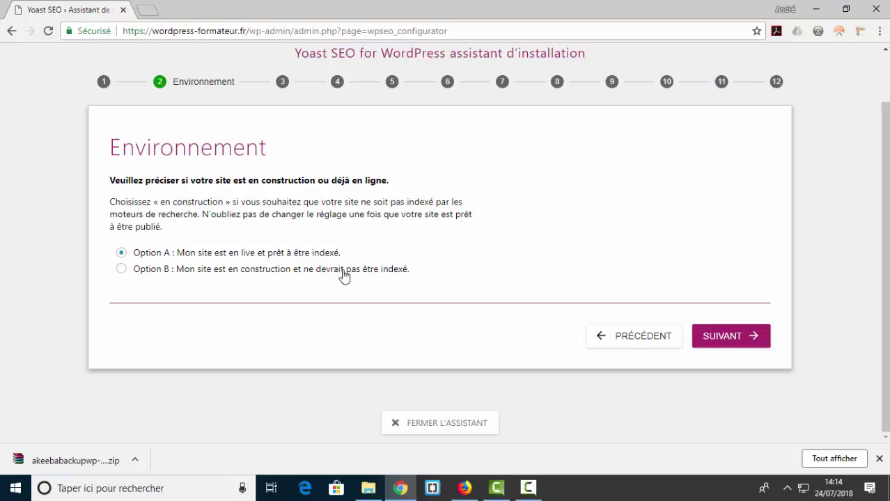
{"action": "left_click", "coordinate": [723, 344]}
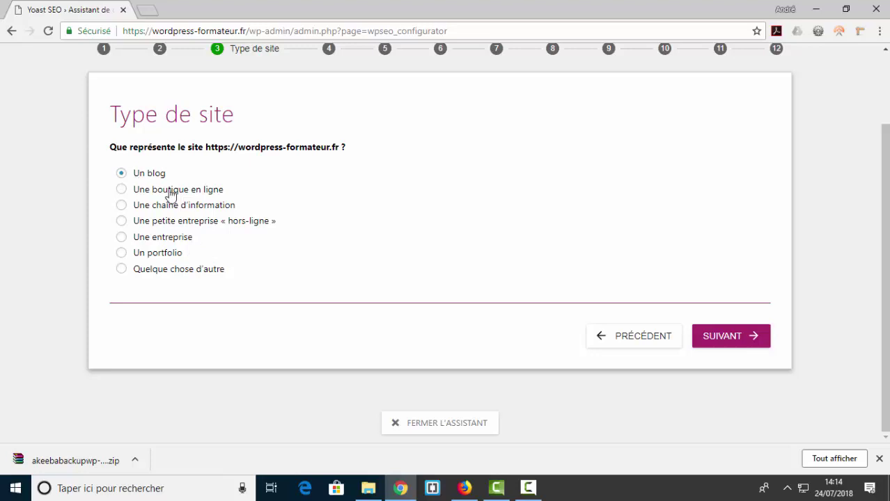
{"action": "left_click", "coordinate": [726, 341]}
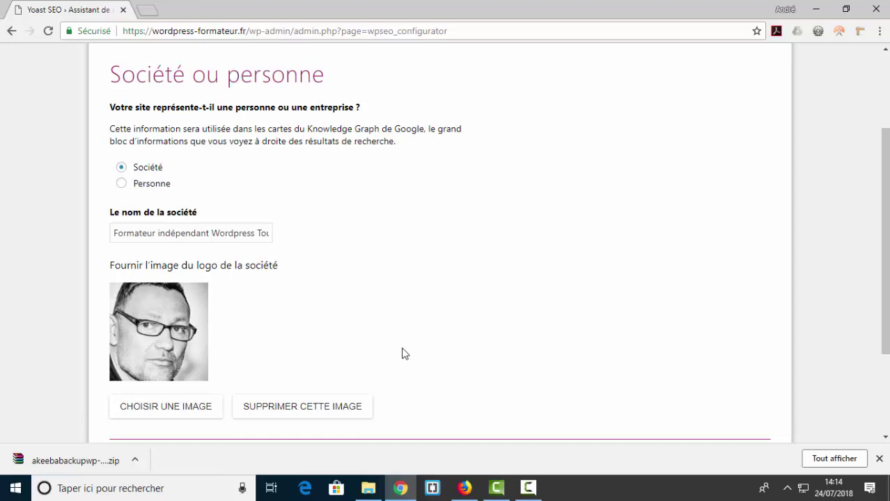
Try the "Personne" option for what the site represents, switch back to "Société" and submit the page.
{"action": "left_click", "coordinate": [121, 184]}
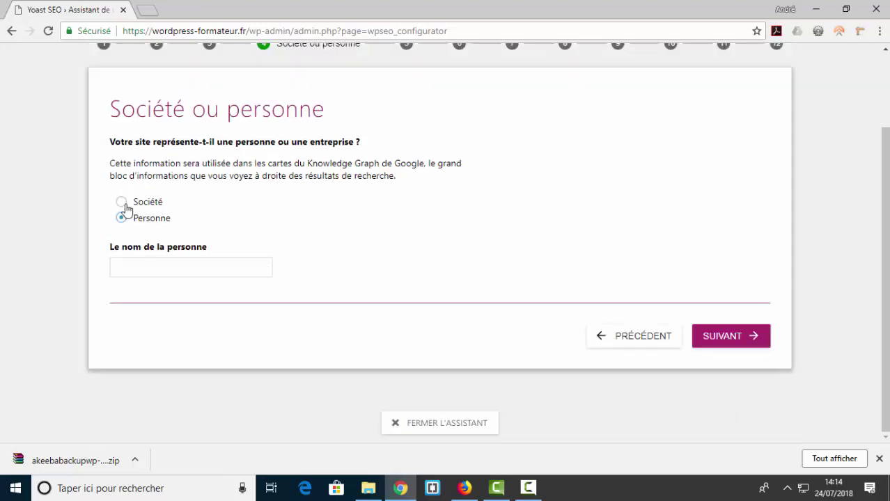
{"action": "left_click", "coordinate": [122, 202]}
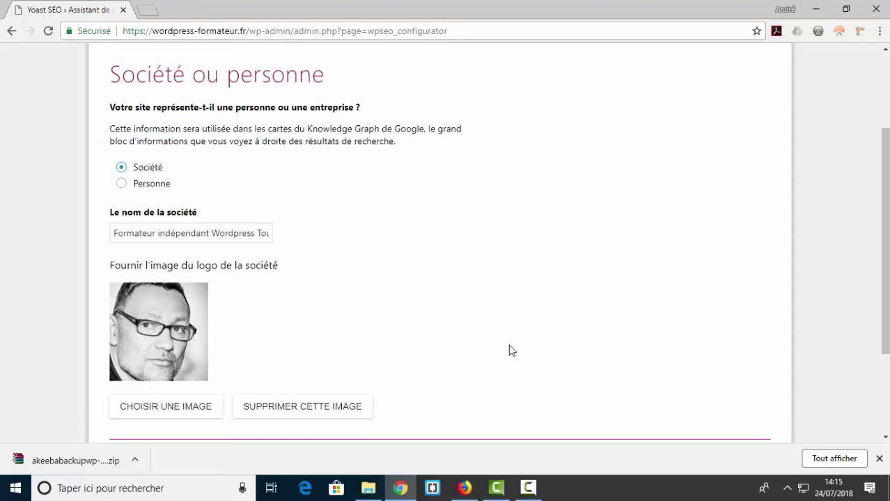
{"action": "scroll", "coordinate": [508, 344], "scroll_direction": "down", "scroll_amount": 2}
{"action": "left_click", "coordinate": [731, 340]}
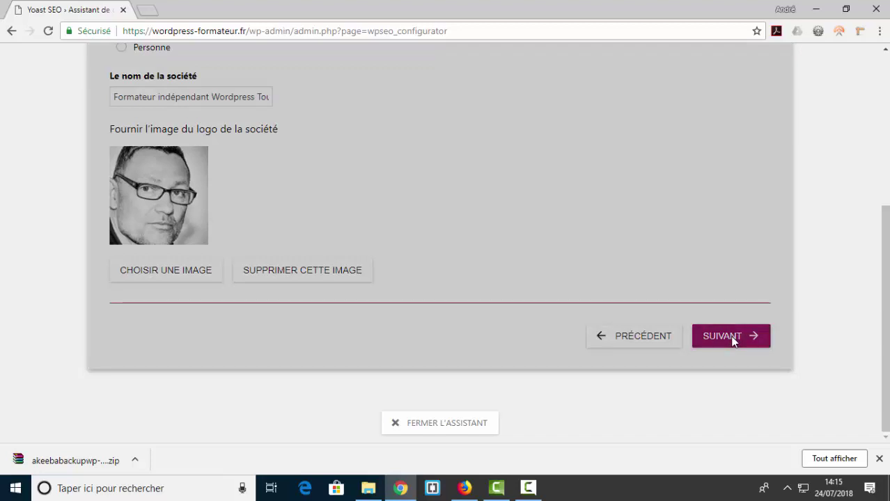
Reload the configuration assistant and complete its first pages, keeping Option A (live site), "Un blog" and "Société" with the existing name and logo.
{"action": "scroll", "coordinate": [463, 271], "scroll_direction": "up", "scroll_amount": 3}
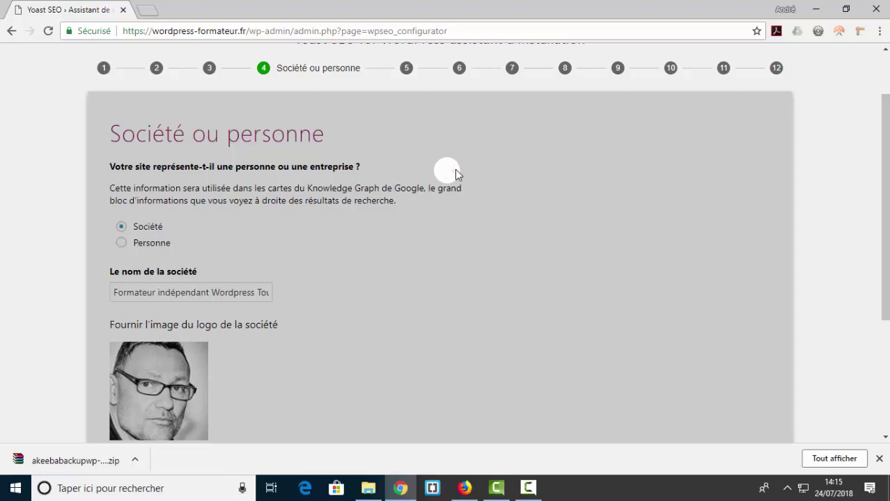
{"action": "scroll", "coordinate": [458, 175], "scroll_direction": "down", "scroll_amount": 1}
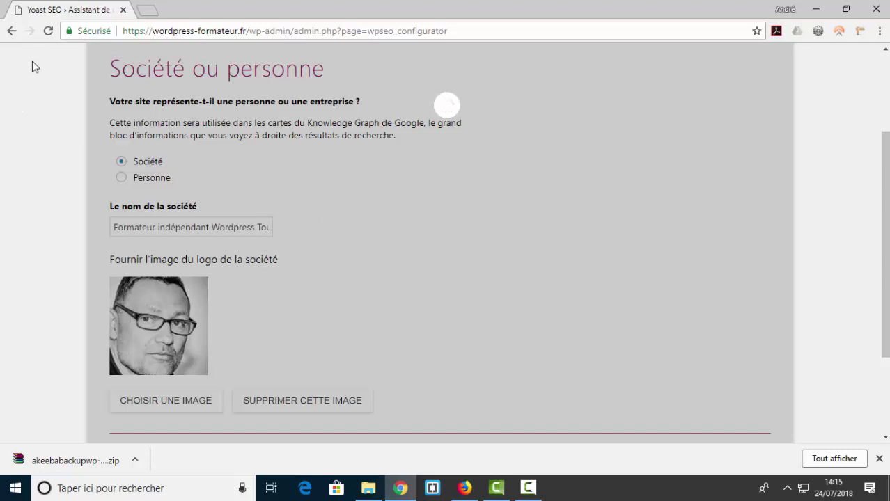
{"action": "left_click", "coordinate": [48, 32]}
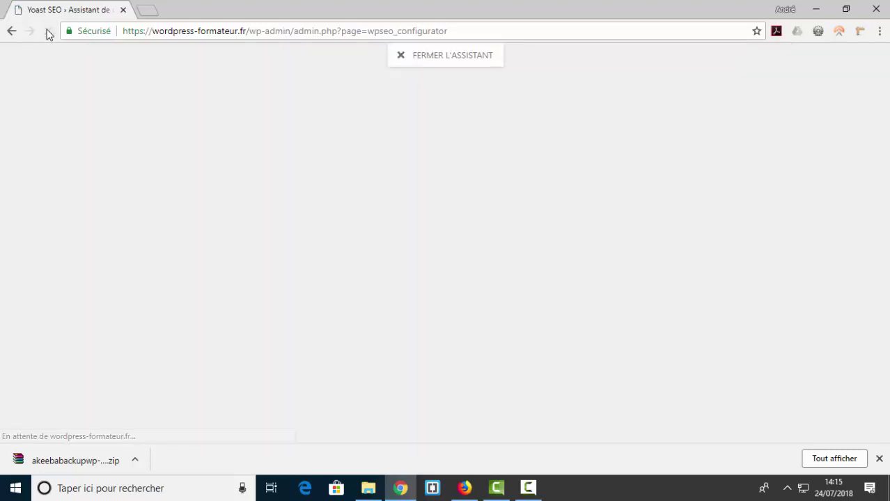
{"action": "scroll", "coordinate": [287, 293], "scroll_direction": "down", "scroll_amount": 3}
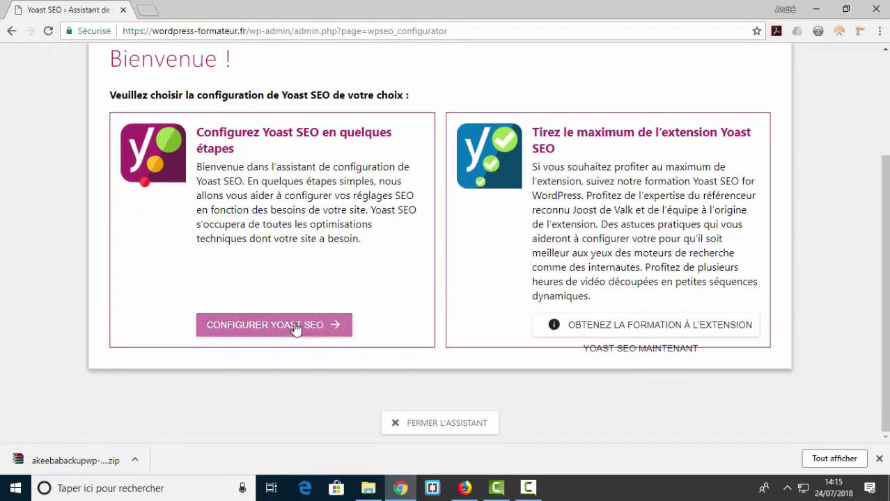
{"action": "left_click", "coordinate": [296, 329]}
{"action": "left_click", "coordinate": [720, 338]}
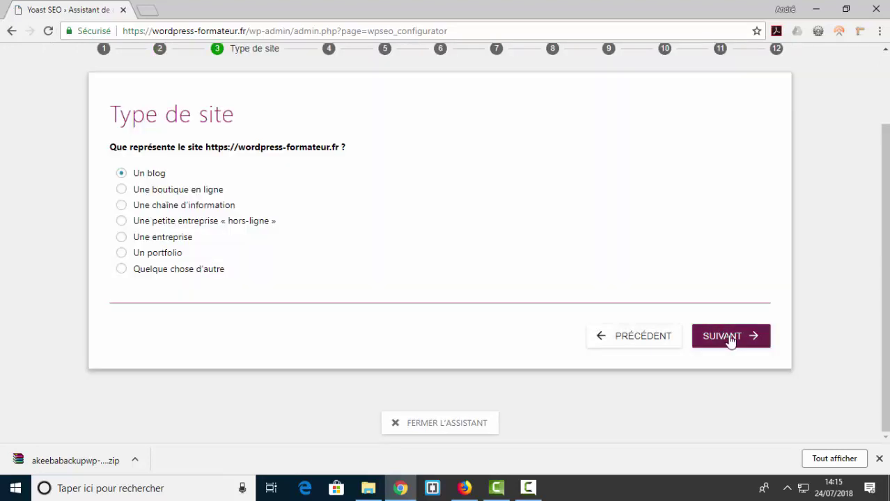
{"action": "left_click", "coordinate": [730, 341]}
{"action": "scroll", "coordinate": [727, 340], "scroll_direction": "down", "scroll_amount": 2}
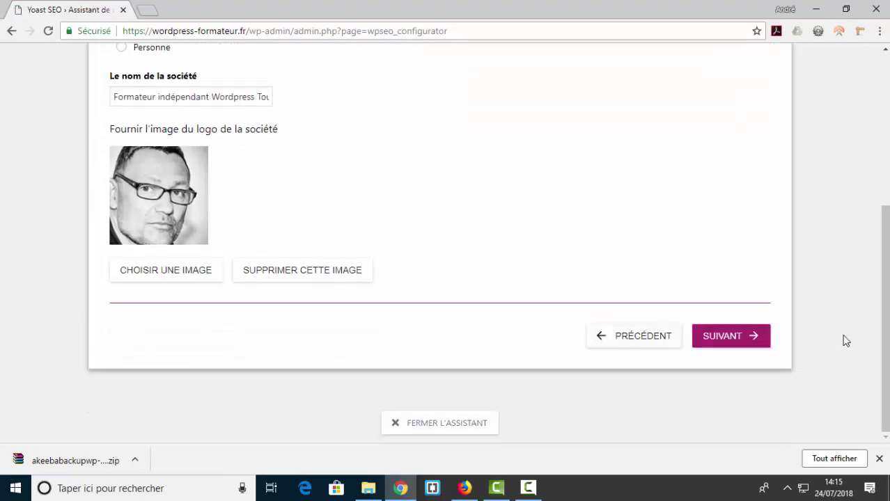
{"action": "left_click", "coordinate": [728, 339]}
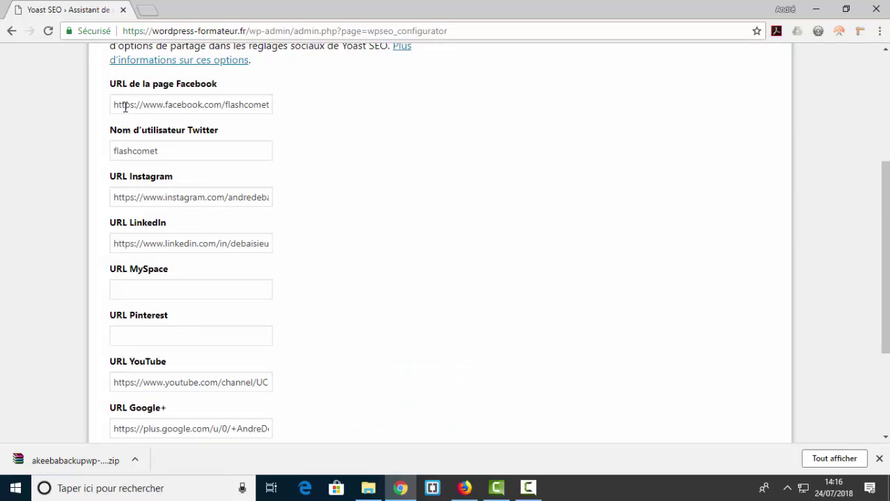
Clear the Twitter username among the social profiles, keep the other profile URLs and continue to the search engine visibility settings.
{"action": "left_click_drag", "start_coordinate": [124, 104], "coordinate": [252, 104]}
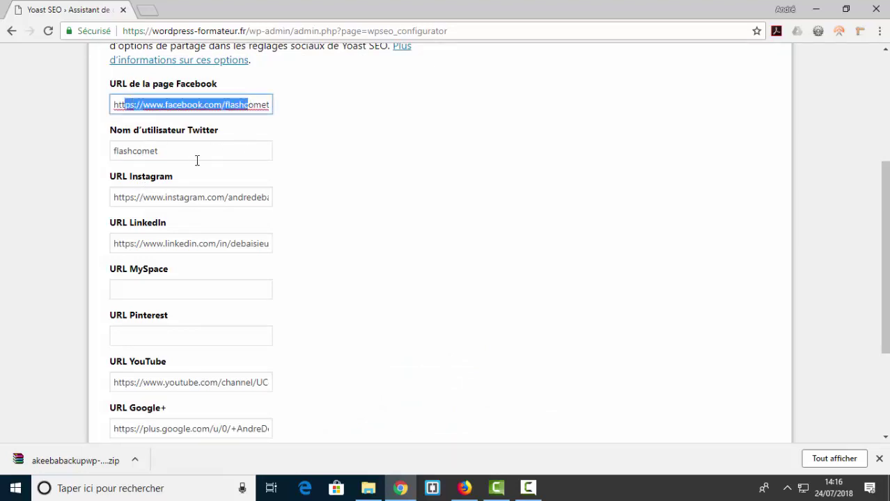
{"action": "left_click_drag", "start_coordinate": [175, 159], "coordinate": [49, 169]}
{"action": "key", "text": "BackSpace"}
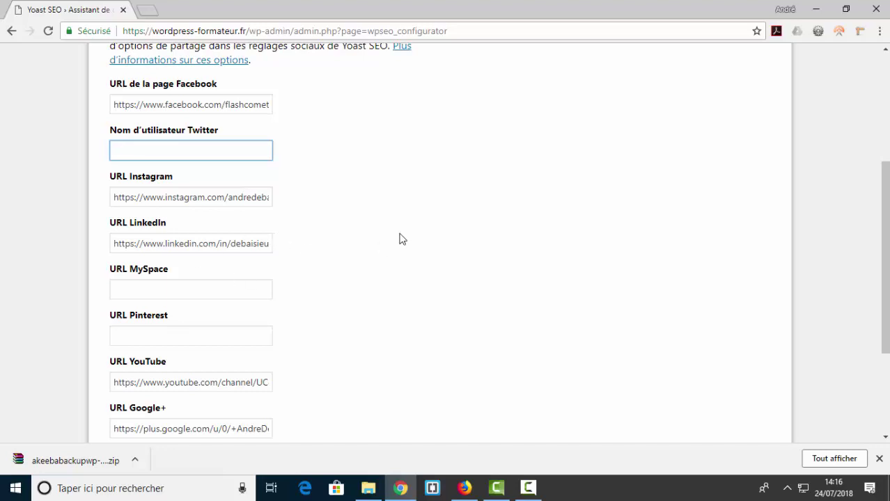
{"action": "scroll", "coordinate": [396, 233], "scroll_direction": "down", "scroll_amount": 3}
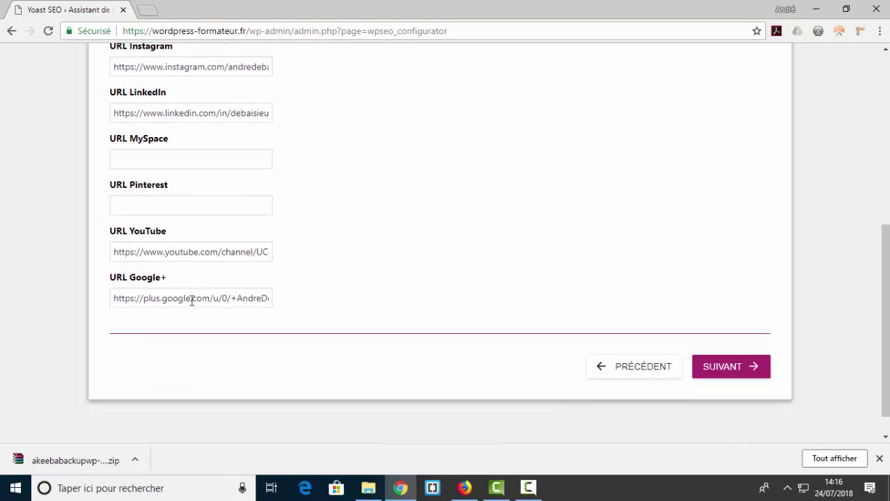
{"action": "left_click", "coordinate": [730, 375]}
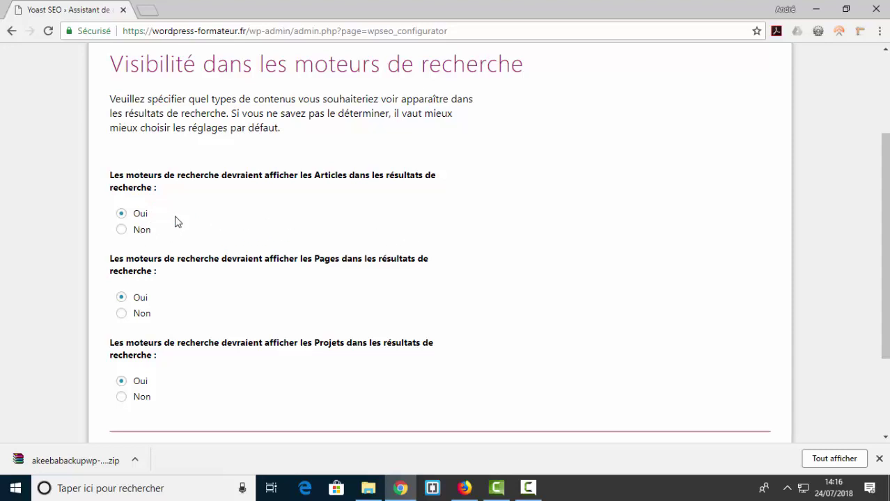
Keep Articles, Pages and Projets visible in search results, set multiple authors to "Non" and continue to the Google Search Console page.
{"action": "scroll", "coordinate": [471, 223], "scroll_direction": "down", "scroll_amount": 1}
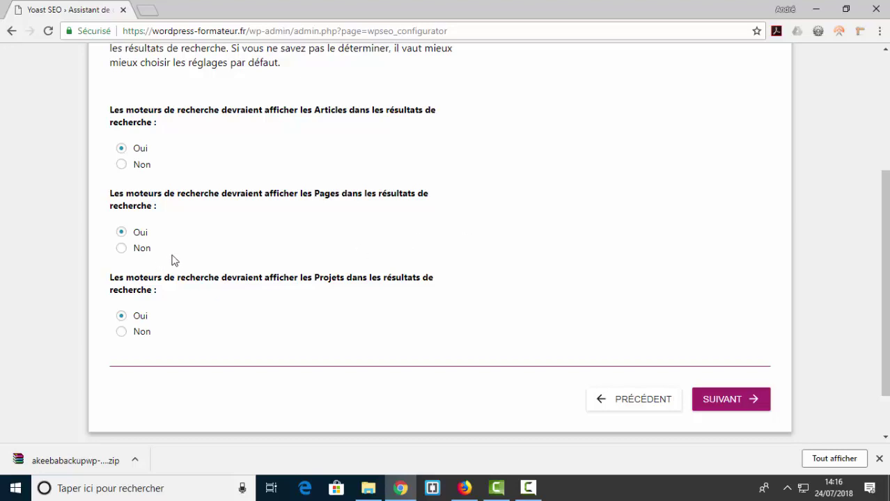
{"action": "scroll", "coordinate": [216, 270], "scroll_direction": "down", "scroll_amount": 1}
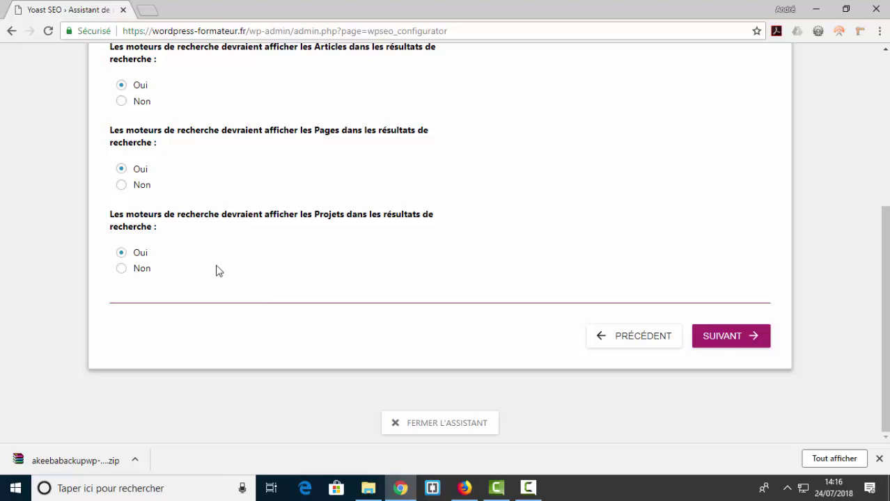
{"action": "left_click", "coordinate": [734, 352]}
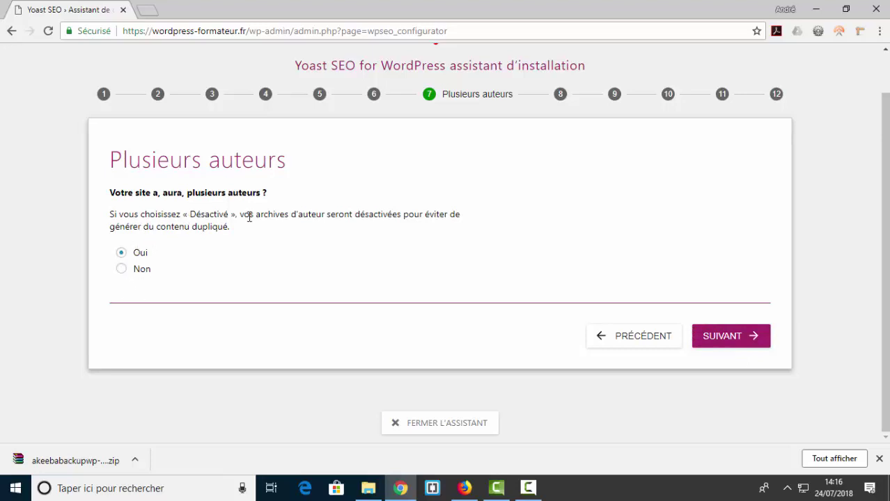
{"action": "left_click", "coordinate": [122, 270]}
{"action": "left_click", "coordinate": [714, 336]}
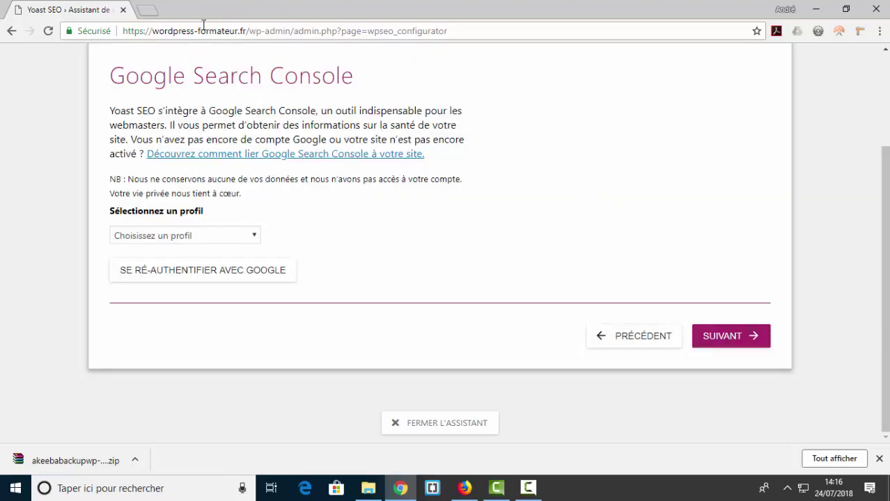
Search Google for "google console" in a new browser tab and open the Search Console home page.
{"action": "left_click_drag", "start_coordinate": [140, 75], "coordinate": [396, 91]}
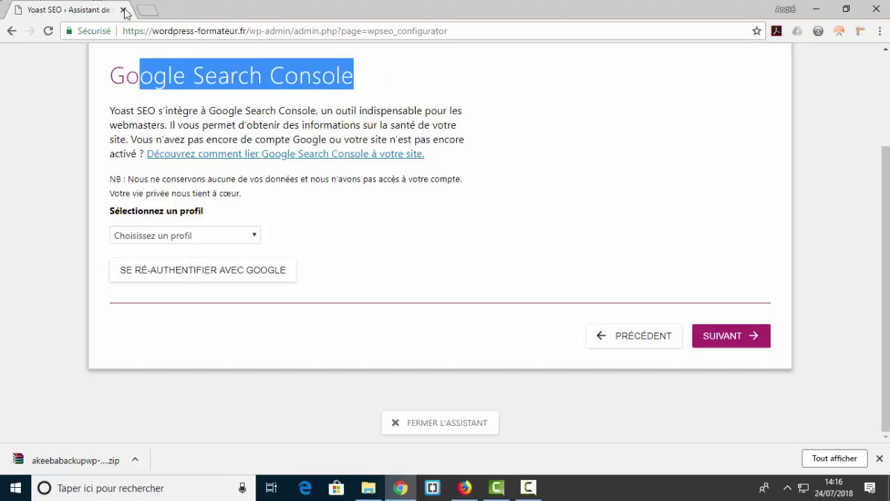
{"action": "left_click", "coordinate": [148, 12]}
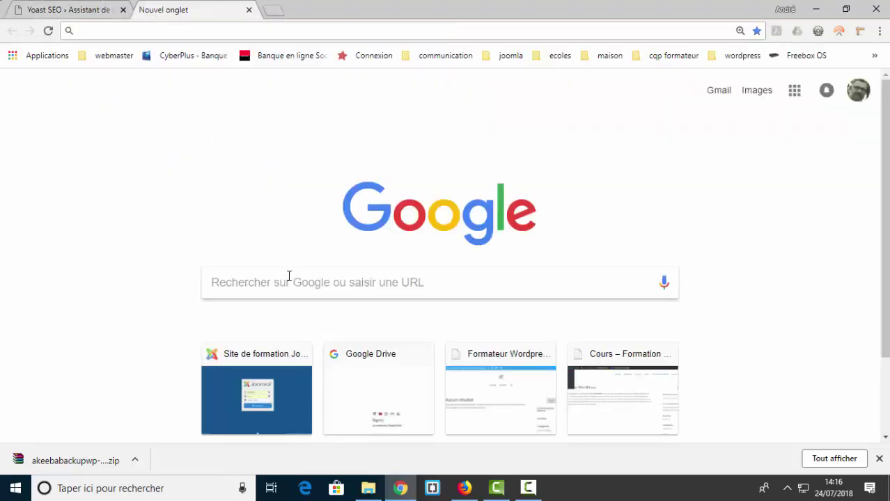
{"action": "left_click", "coordinate": [289, 276]}
{"action": "type", "text": "google"}
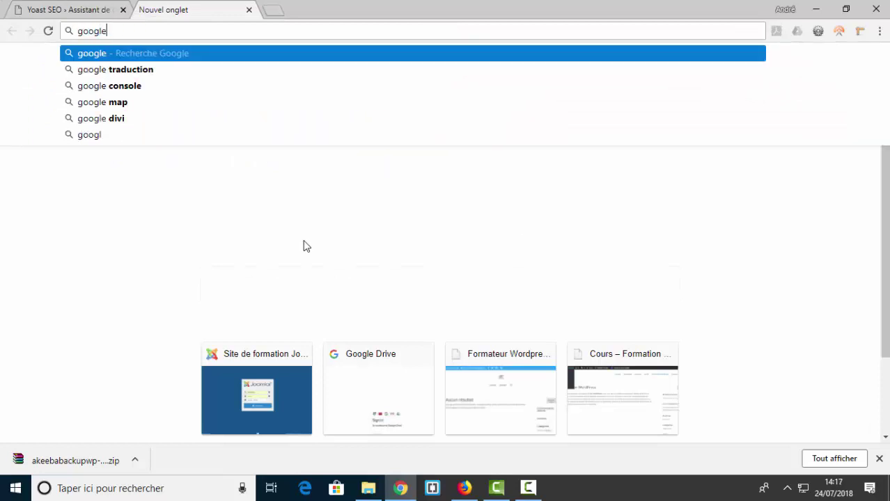
{"action": "type", "text": " conso"}
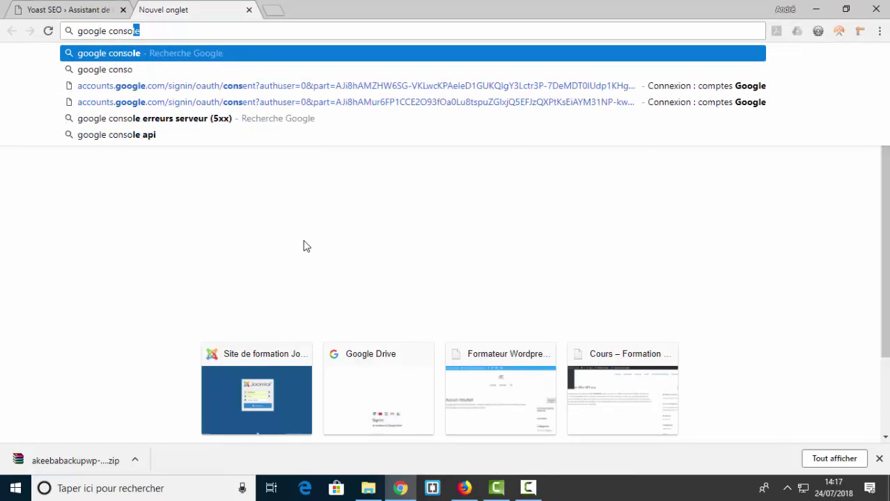
{"action": "type", "text": "le"}
{"action": "key", "text": "Return"}
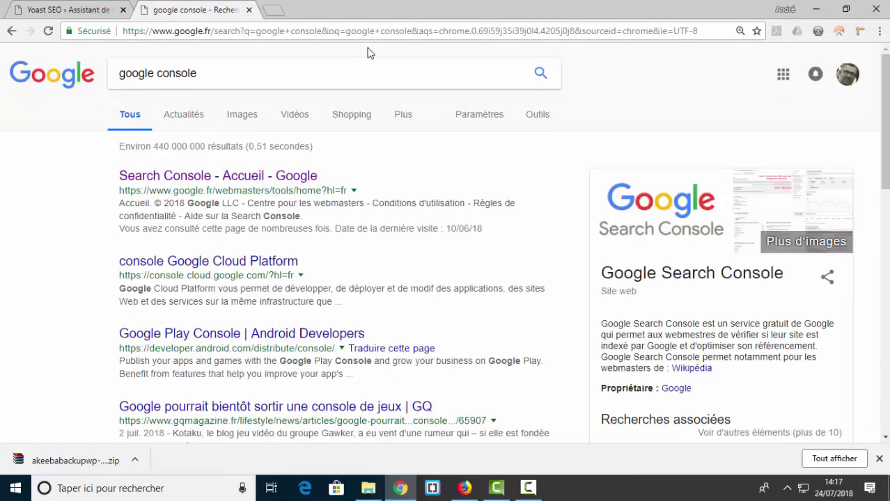
{"action": "left_click", "coordinate": [293, 175]}
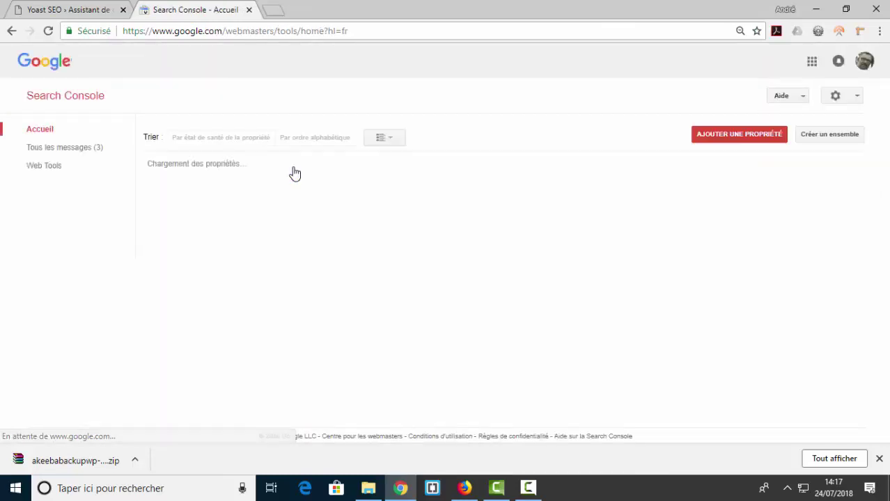
{"action": "scroll", "coordinate": [334, 180], "scroll_direction": "down", "scroll_amount": 2}
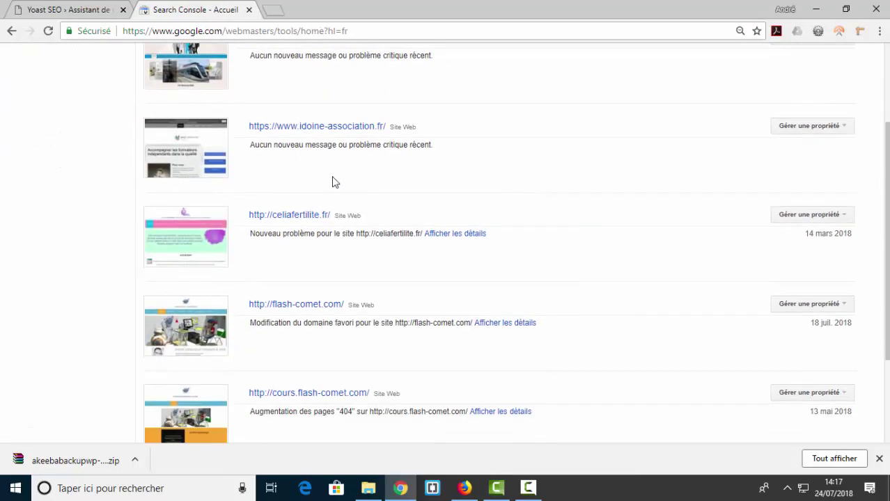
{"action": "scroll", "coordinate": [334, 181], "scroll_direction": "down", "scroll_amount": 1}
{"action": "left_click", "coordinate": [298, 243]}
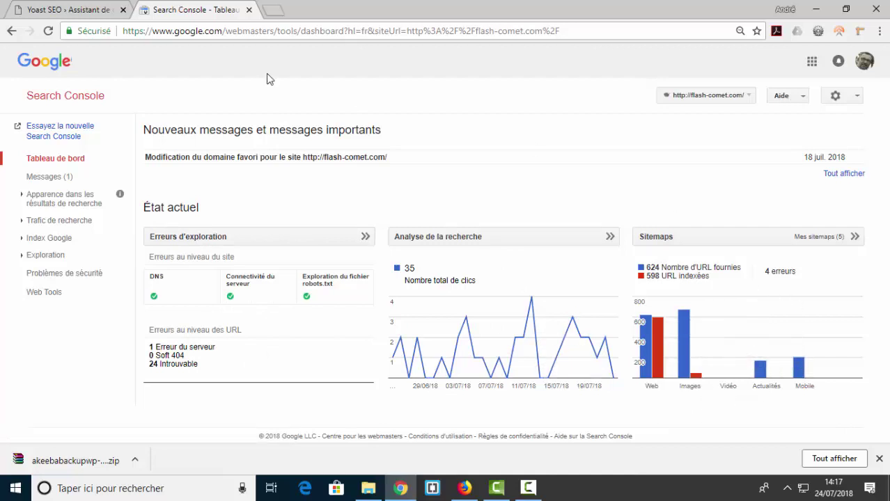
Return to the Yoast assistant and check the available Search Console profiles without selecting one.
{"action": "left_click", "coordinate": [69, 8]}
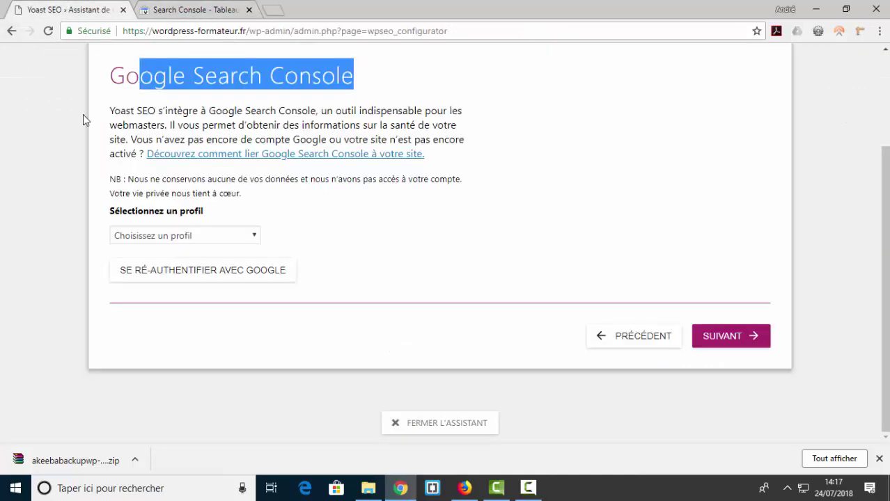
{"action": "left_click", "coordinate": [155, 236]}
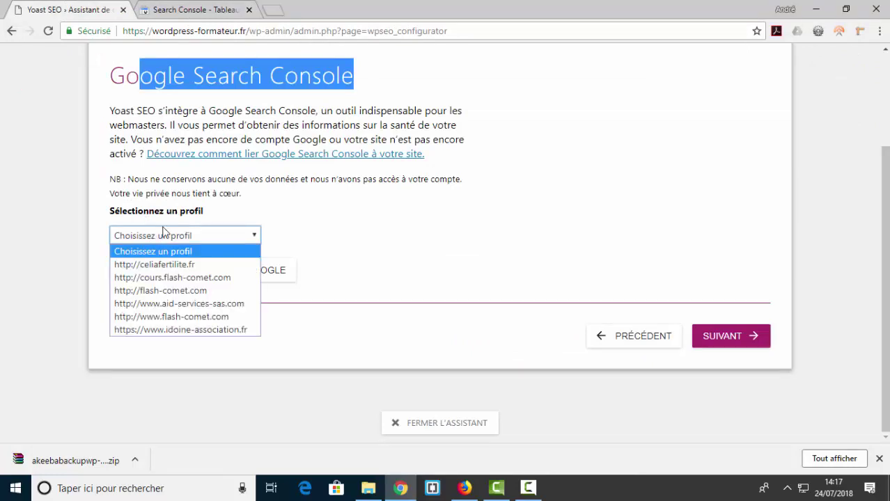
{"action": "left_click", "coordinate": [354, 232]}
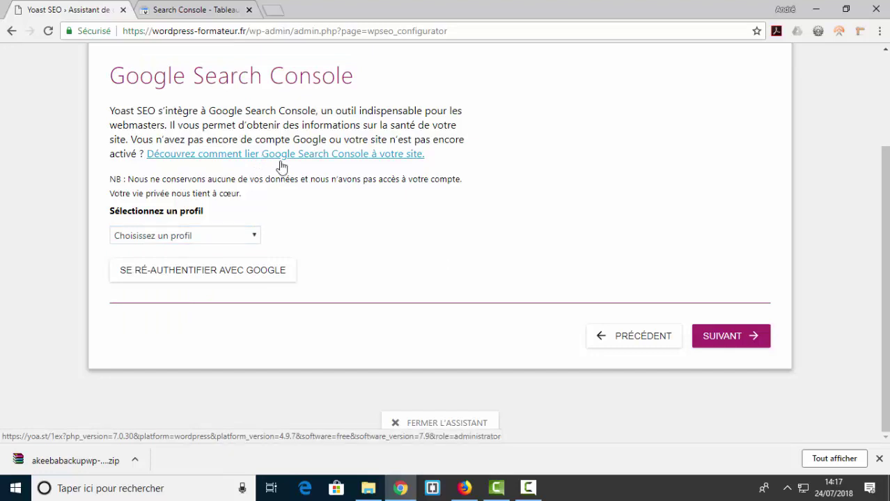
{"action": "left_click", "coordinate": [186, 240]}
{"action": "left_click", "coordinate": [444, 247]}
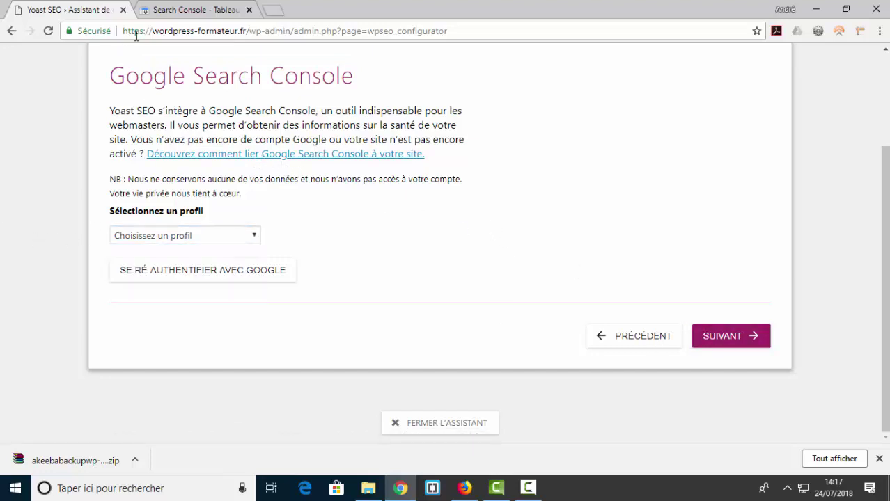
Go back to the Search Console home page and start adding a new property.
{"action": "left_click", "coordinate": [182, 12]}
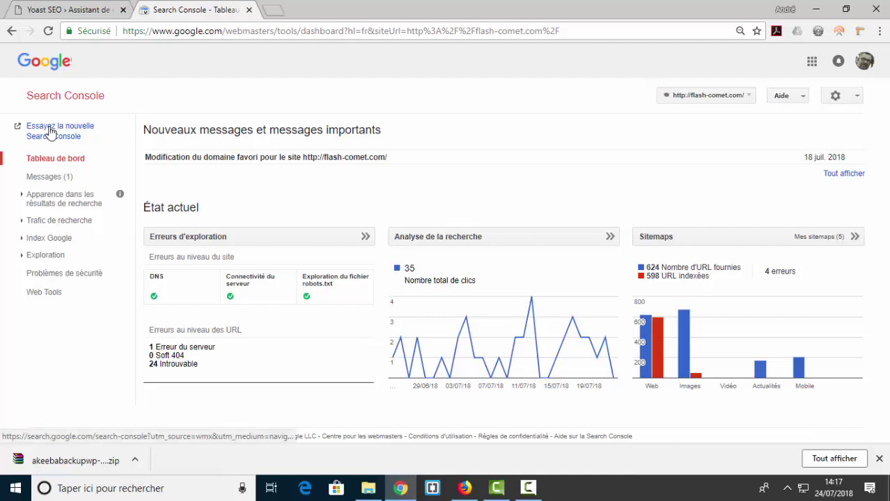
{"action": "left_click", "coordinate": [70, 97]}
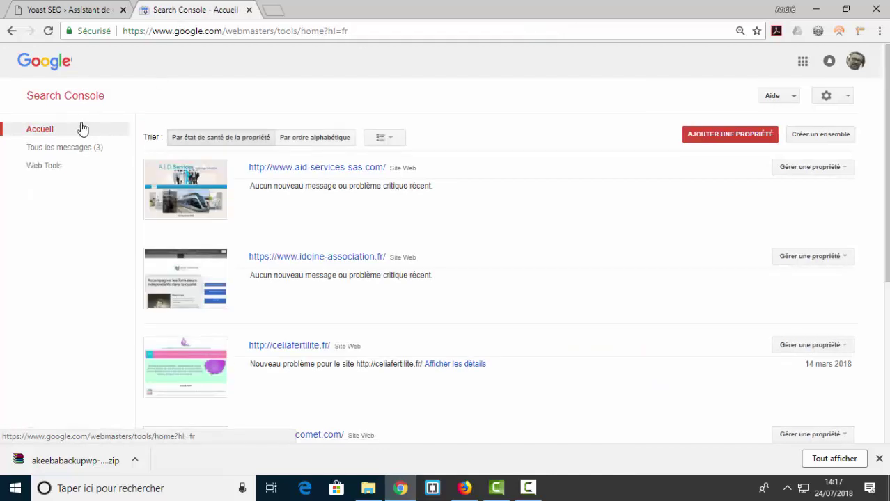
{"action": "left_click", "coordinate": [709, 140]}
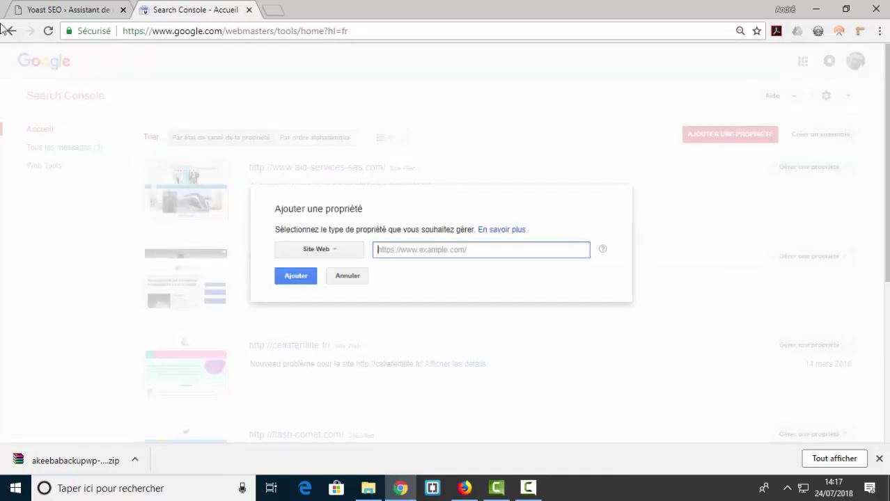
{"action": "left_click", "coordinate": [61, 11]}
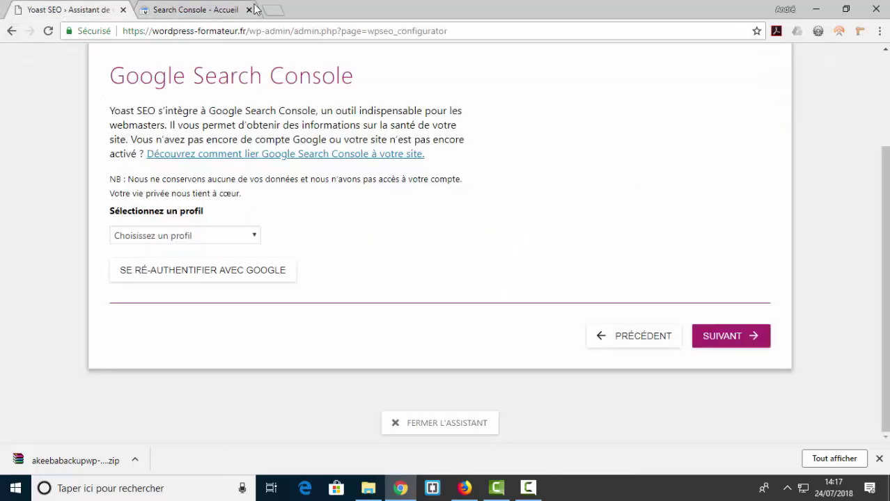
{"action": "left_click_drag", "start_coordinate": [291, 31], "coordinate": [132, 38]}
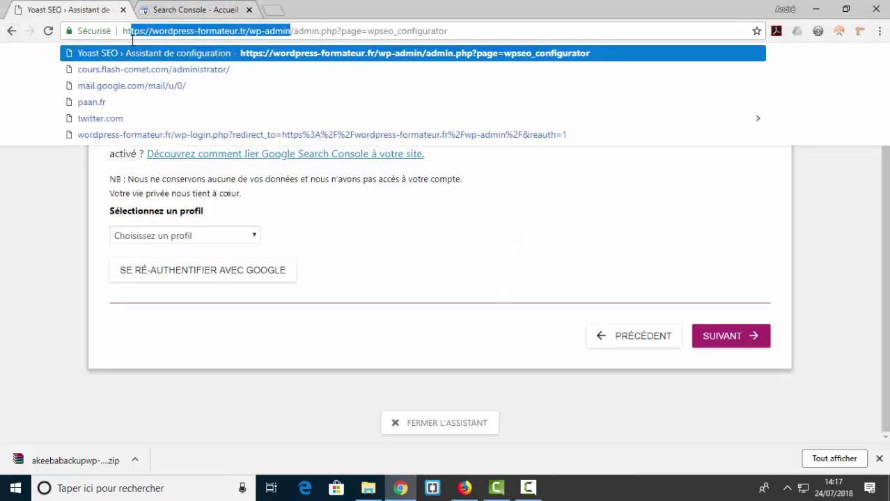
{"action": "left_click", "coordinate": [126, 31]}
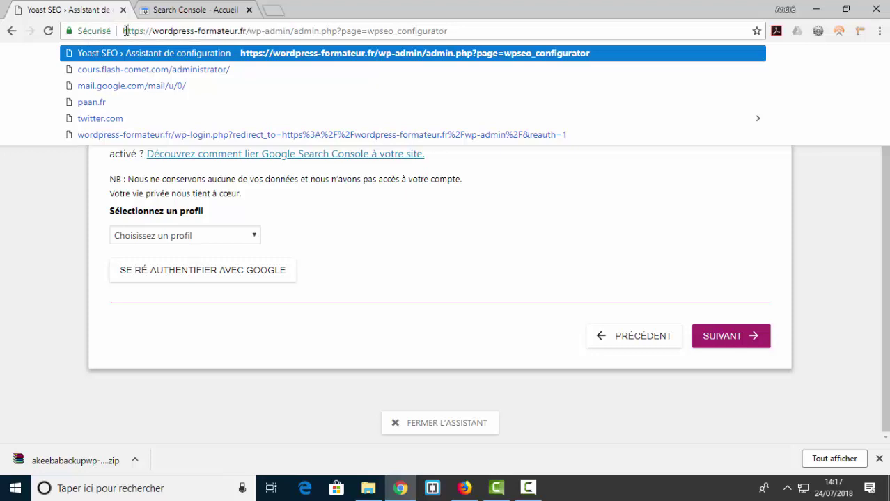
{"action": "left_click_drag", "start_coordinate": [124, 30], "coordinate": [290, 41]}
{"action": "key", "text": "ctrl+c"}
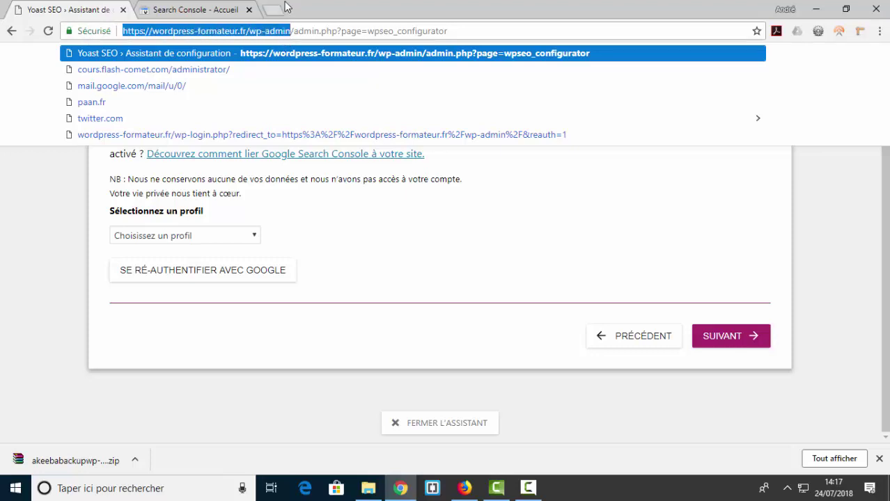
{"action": "left_click", "coordinate": [273, 10]}
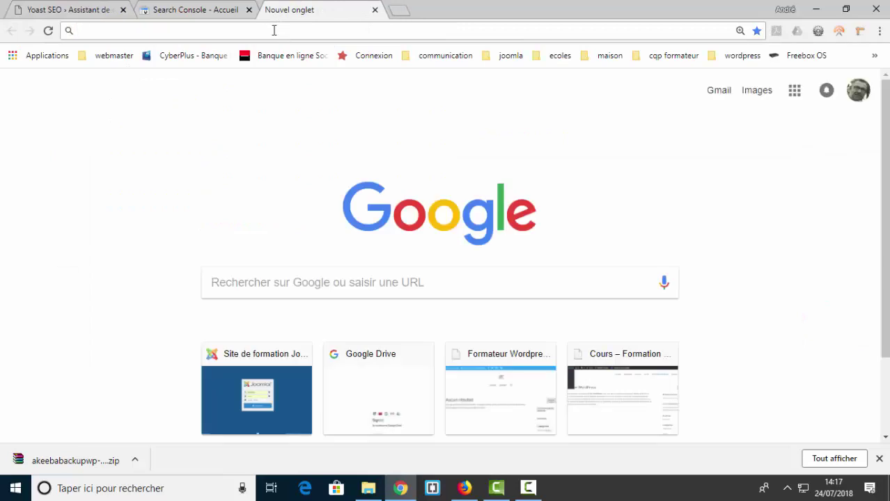
{"action": "key", "text": "ctrl+v"}
{"action": "key", "text": "Return"}
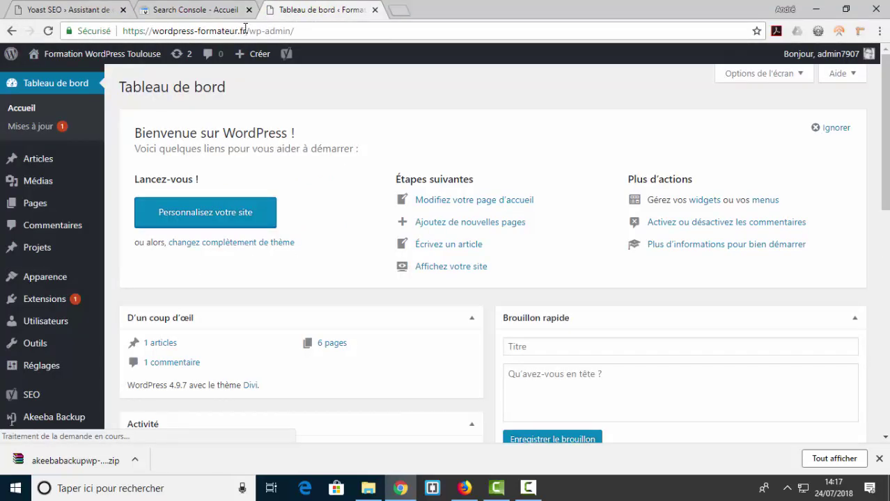
{"action": "left_click_drag", "start_coordinate": [245, 30], "coordinate": [144, 42]}
{"action": "right_click", "coordinate": [156, 38]}
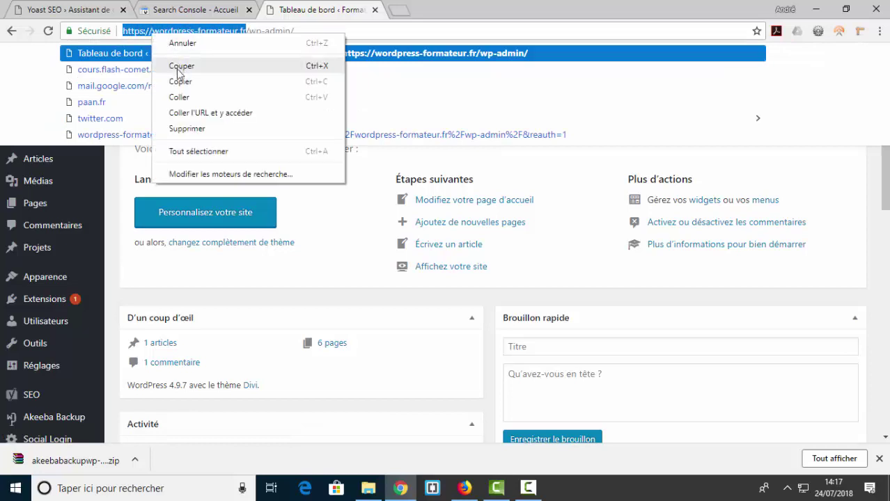
{"action": "left_click", "coordinate": [180, 81]}
{"action": "left_click", "coordinate": [177, 20]}
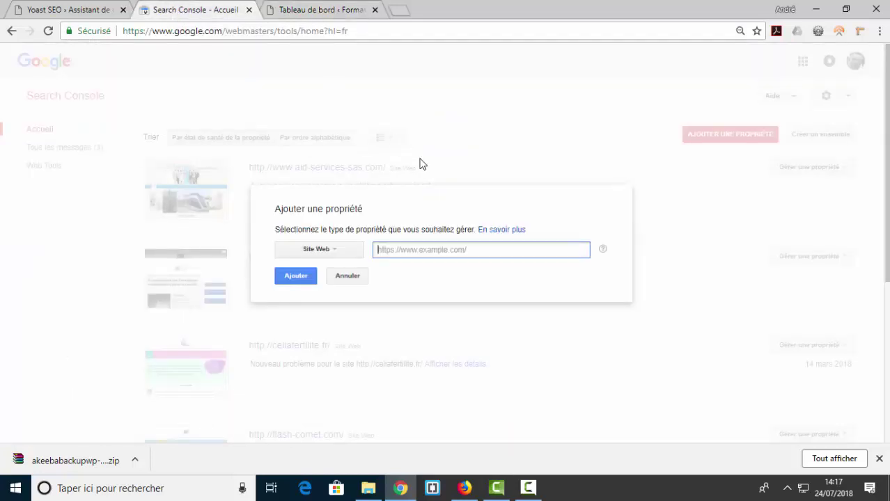
{"action": "right_click", "coordinate": [406, 251]}
{"action": "left_click", "coordinate": [445, 334]}
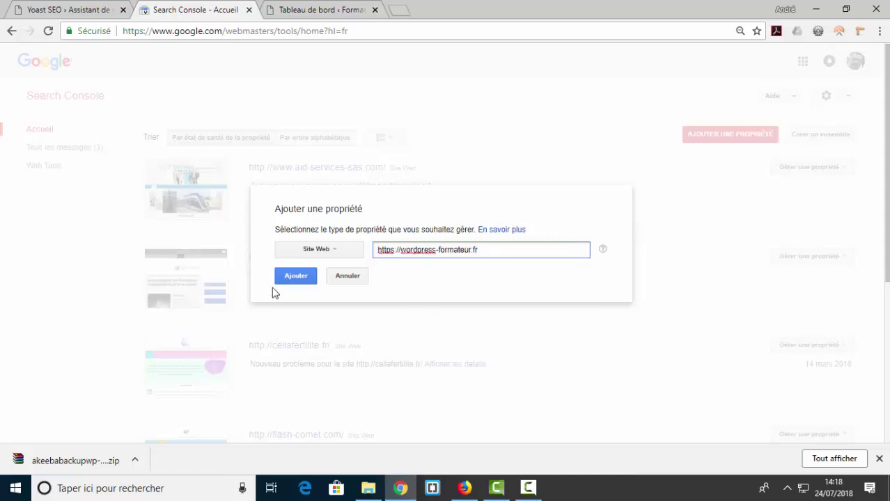
{"action": "left_click", "coordinate": [295, 278]}
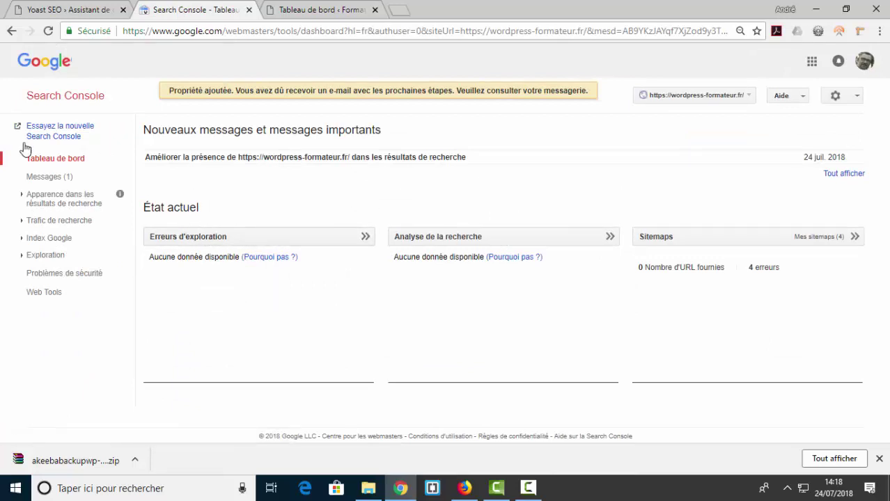
Examine the new property's messages and its status in the new Search Console, go back to the old version, then return to the Yoast assistant.
{"action": "left_click", "coordinate": [48, 177]}
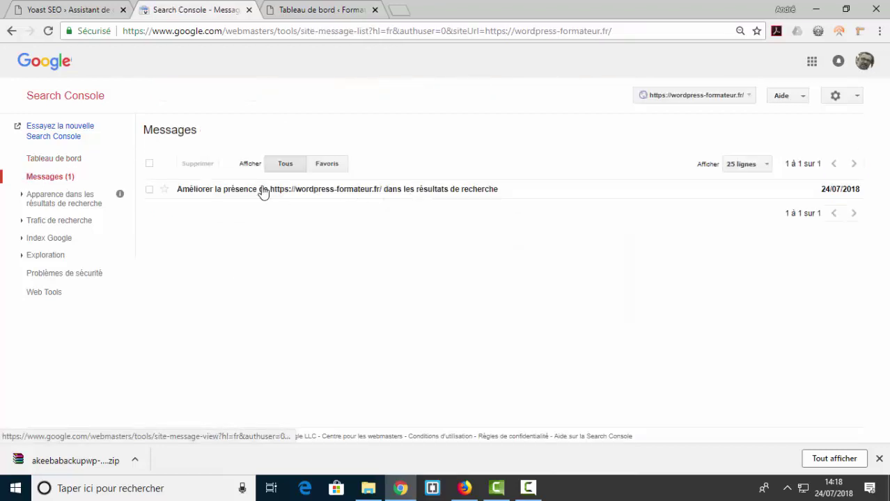
{"action": "left_click", "coordinate": [53, 136]}
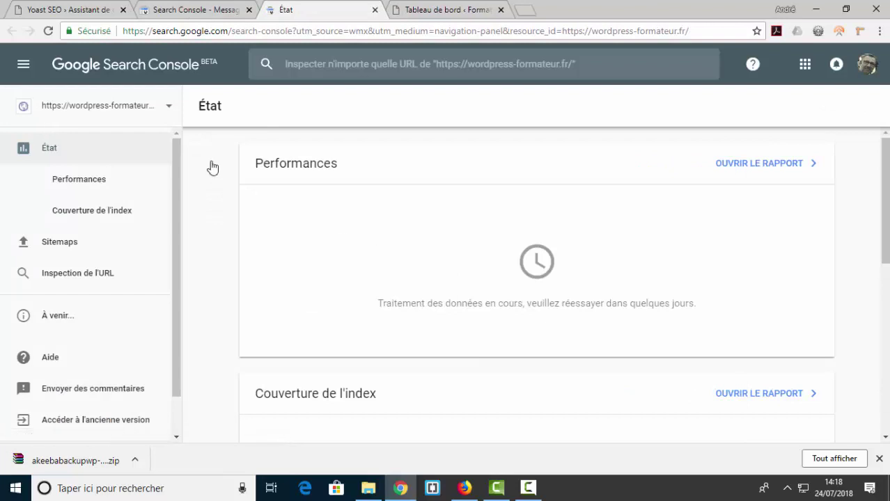
{"action": "left_click", "coordinate": [23, 64]}
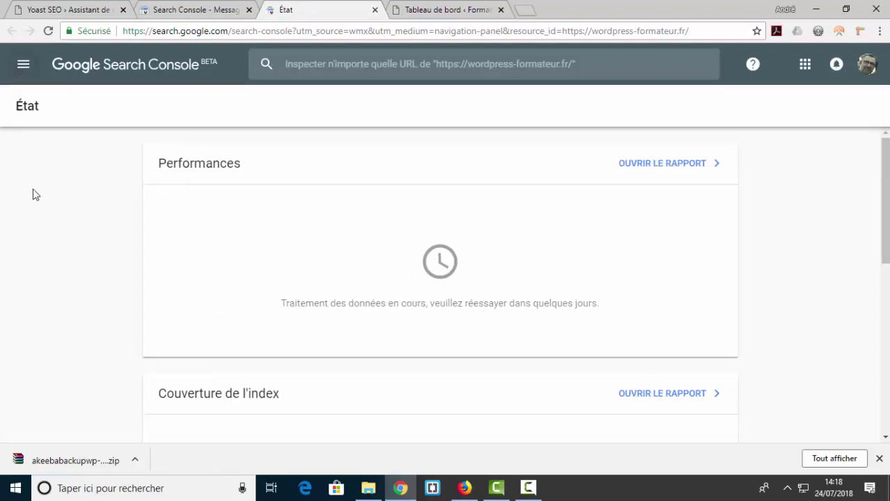
{"action": "left_click", "coordinate": [23, 64]}
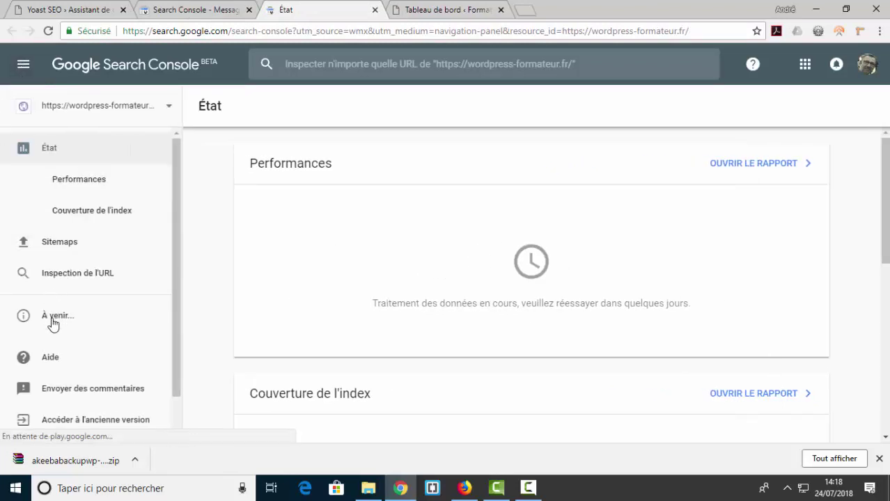
{"action": "scroll", "coordinate": [76, 328], "scroll_direction": "down", "scroll_amount": 1}
{"action": "left_click", "coordinate": [84, 381]}
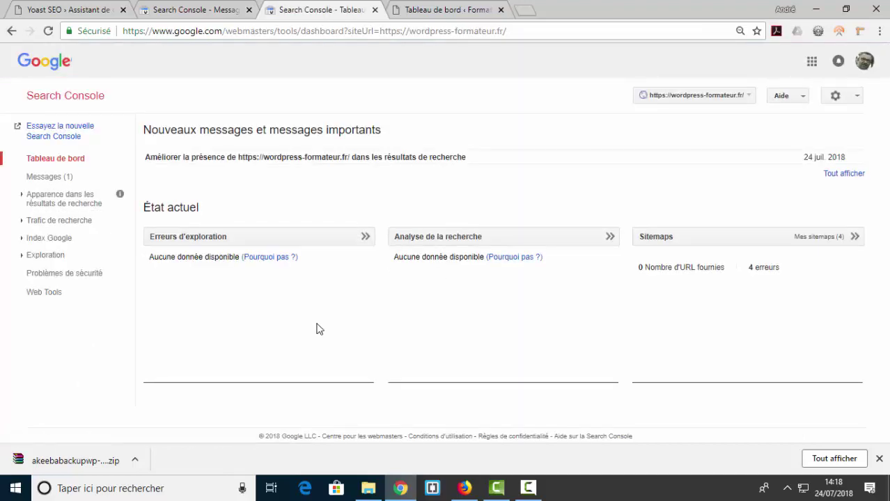
{"action": "left_click", "coordinate": [184, 11]}
{"action": "left_click", "coordinate": [66, 10]}
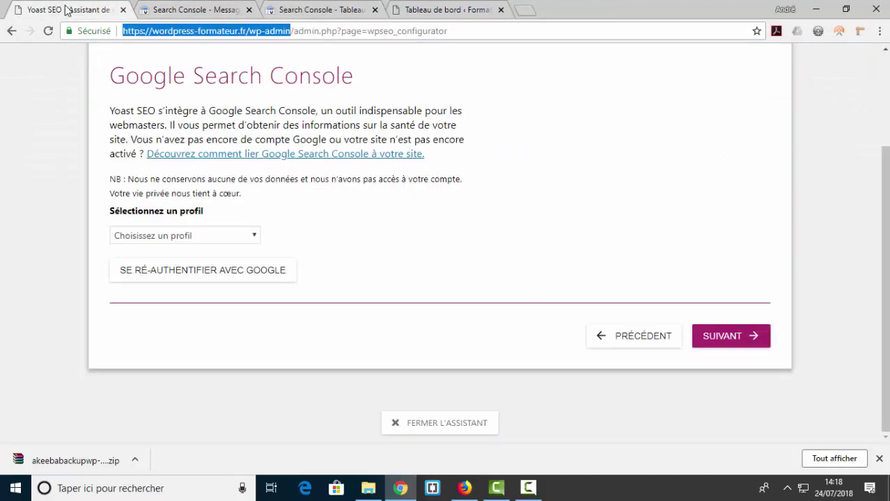
Check the assistant's profile list for the new site, then reload the Google Search Console step by going back and forward and check again.
{"action": "left_click", "coordinate": [164, 237]}
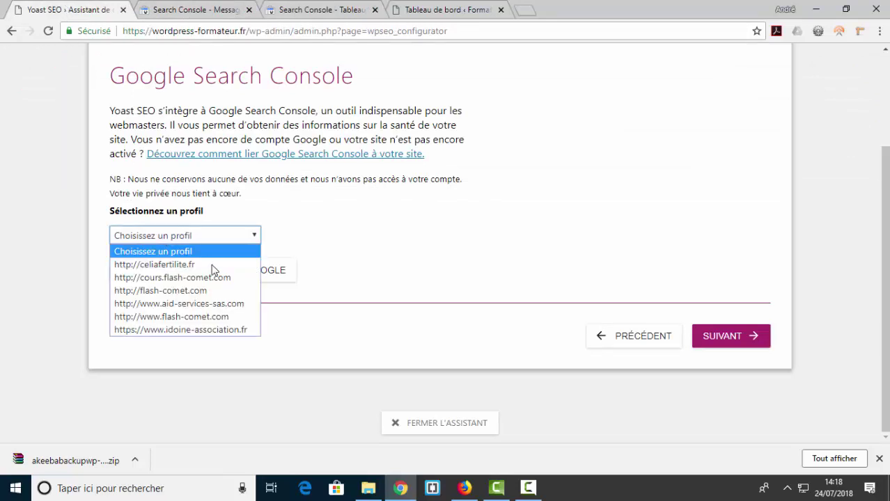
{"action": "left_click", "coordinate": [627, 340]}
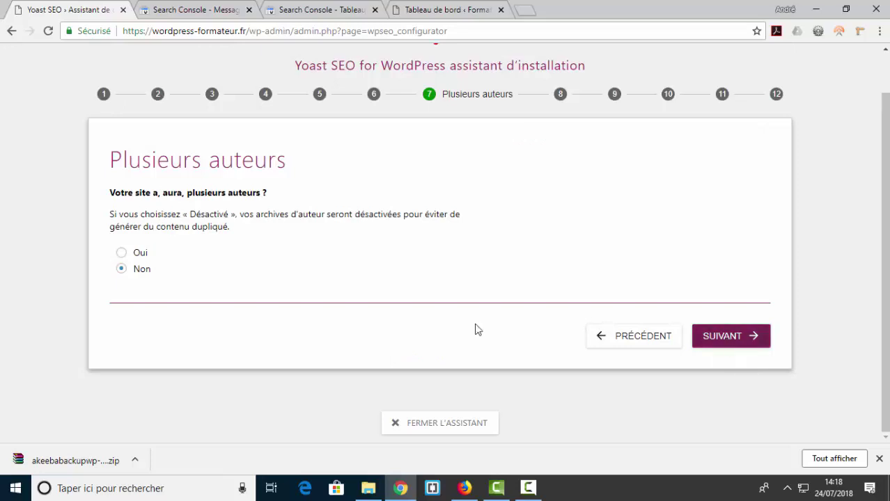
{"action": "left_click", "coordinate": [718, 341]}
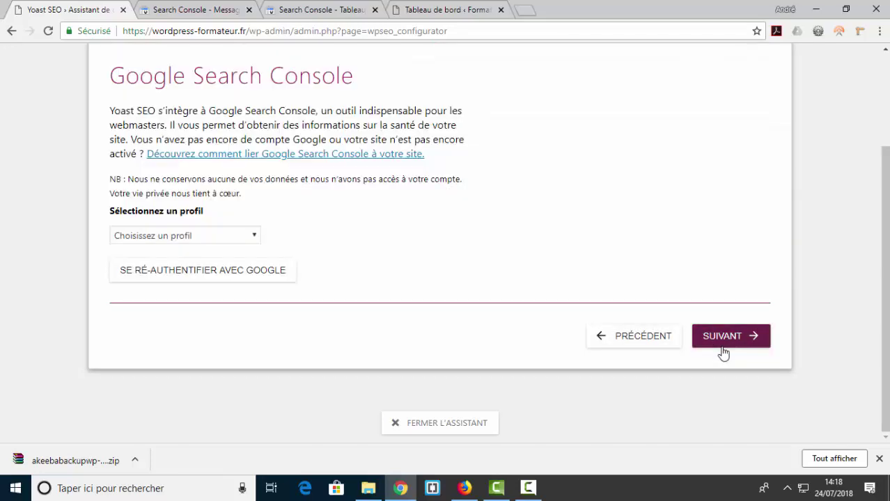
{"action": "left_click", "coordinate": [208, 236]}
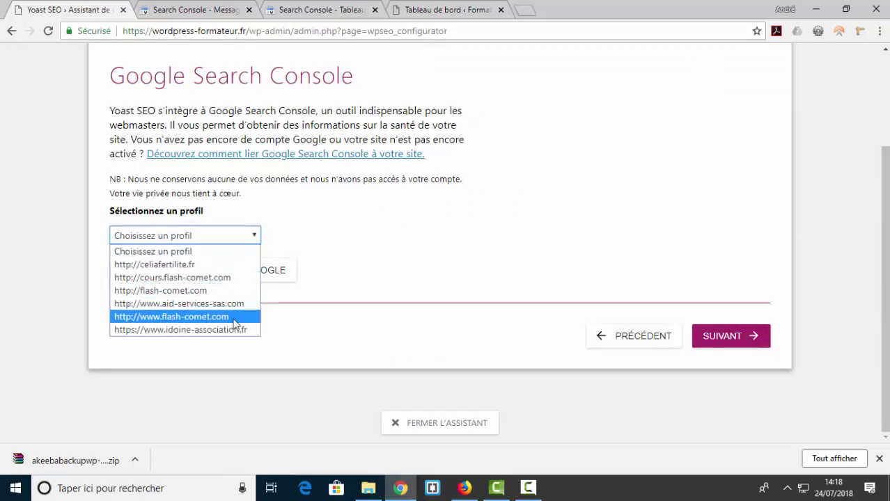
{"action": "left_click", "coordinate": [382, 244]}
Re-authenticate with Google by requesting a new authorization code and allowing Yoast SEO to access the Google account.
{"action": "left_click", "coordinate": [235, 275]}
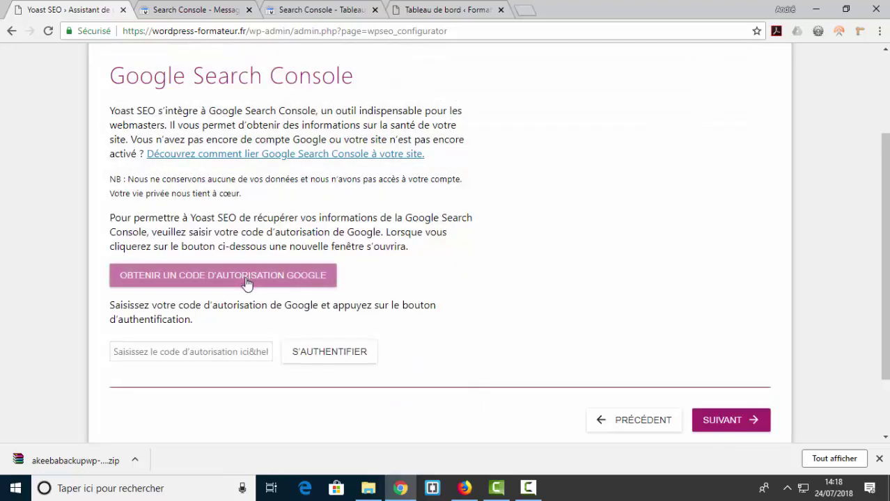
{"action": "left_click", "coordinate": [245, 283]}
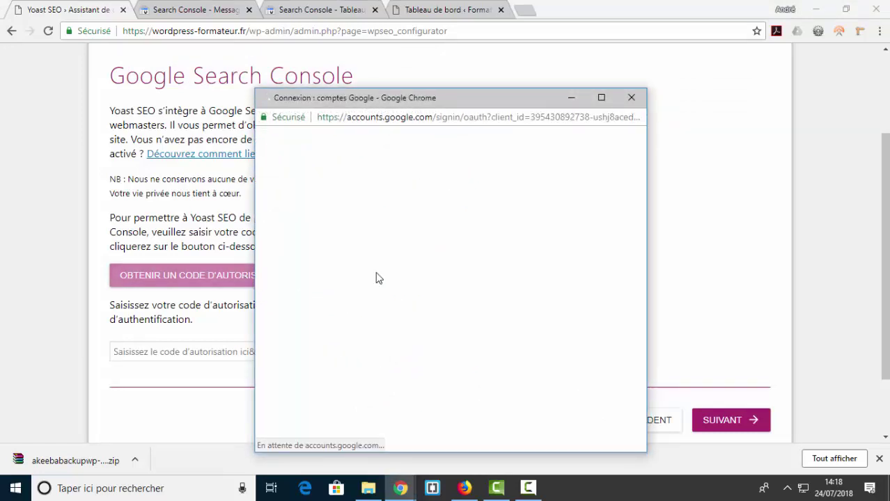
{"action": "left_click", "coordinate": [341, 269]}
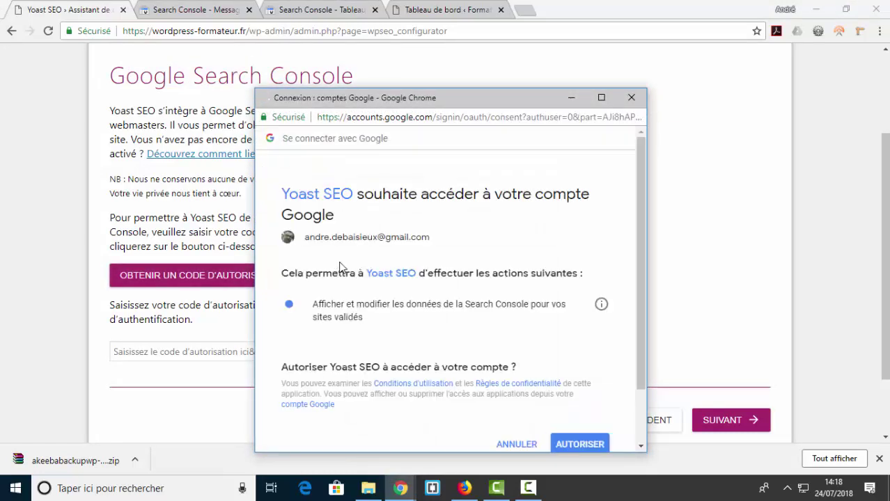
{"action": "scroll", "coordinate": [399, 272], "scroll_direction": "down", "scroll_amount": 1}
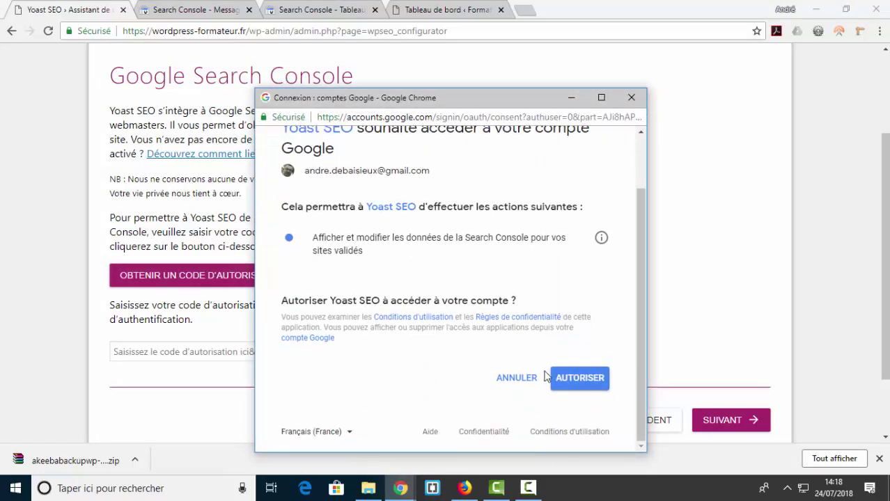
{"action": "left_click", "coordinate": [582, 385]}
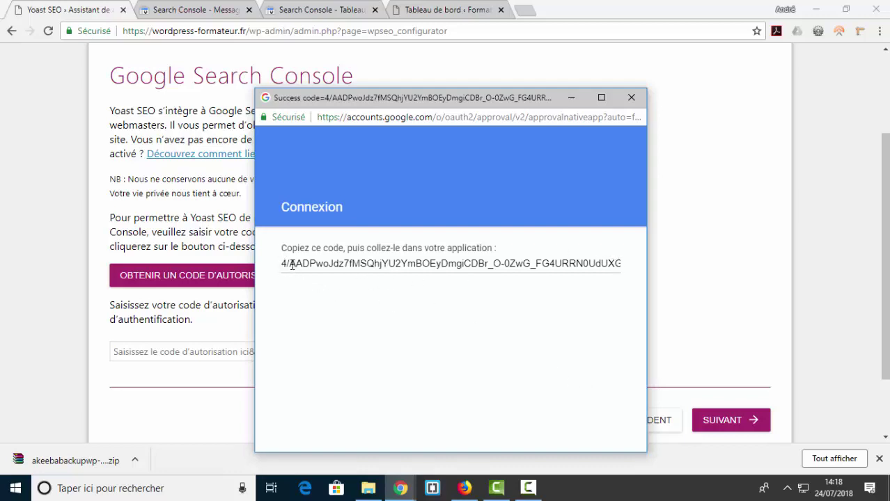
Copy the Google authorization code, paste it into the assistant's authorization code field and authenticate.
{"action": "left_click_drag", "start_coordinate": [284, 265], "coordinate": [622, 274]}
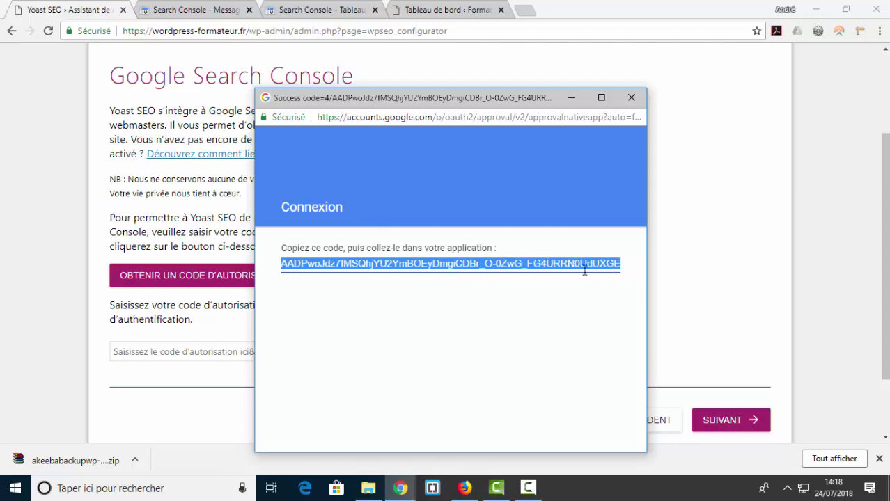
{"action": "right_click", "coordinate": [585, 271]}
{"action": "left_click", "coordinate": [594, 279]}
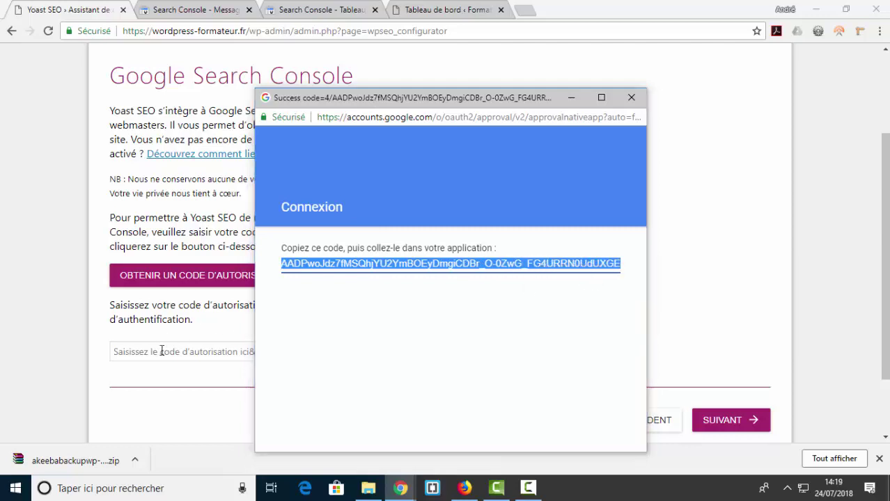
{"action": "left_click", "coordinate": [161, 351]}
{"action": "right_click", "coordinate": [161, 351]}
{"action": "left_click", "coordinate": [195, 249]}
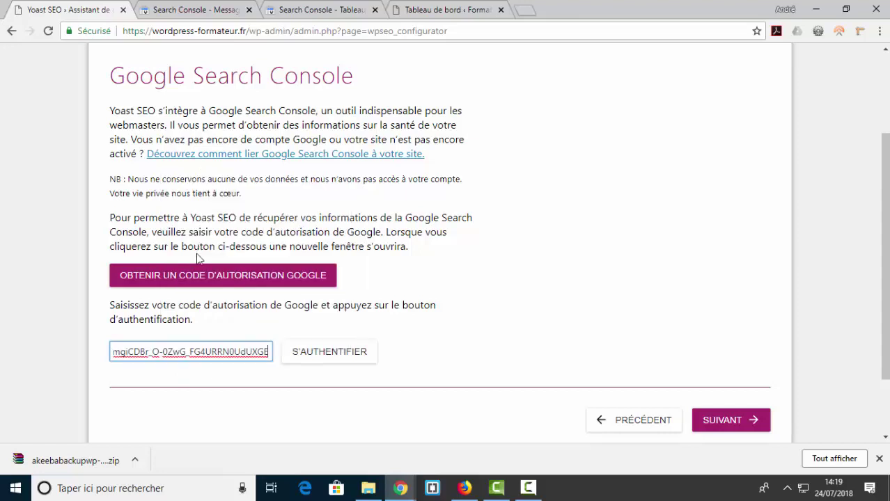
{"action": "left_click", "coordinate": [328, 351]}
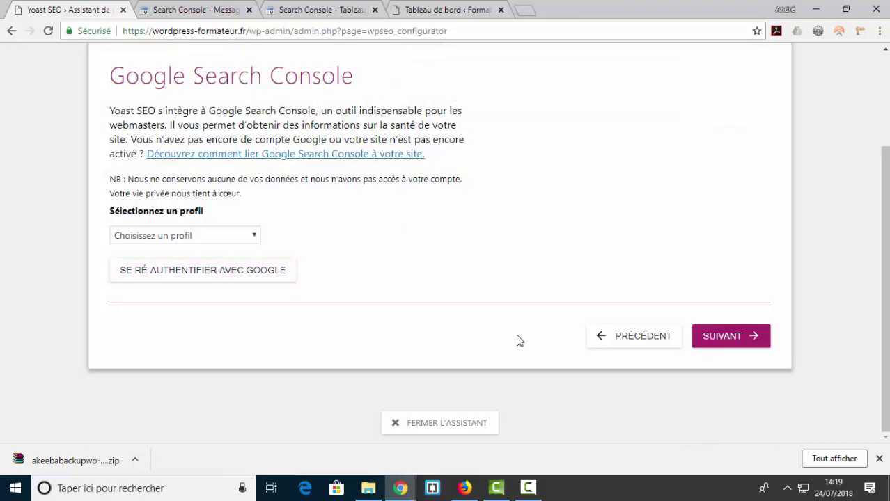
{"action": "left_click", "coordinate": [186, 237]}
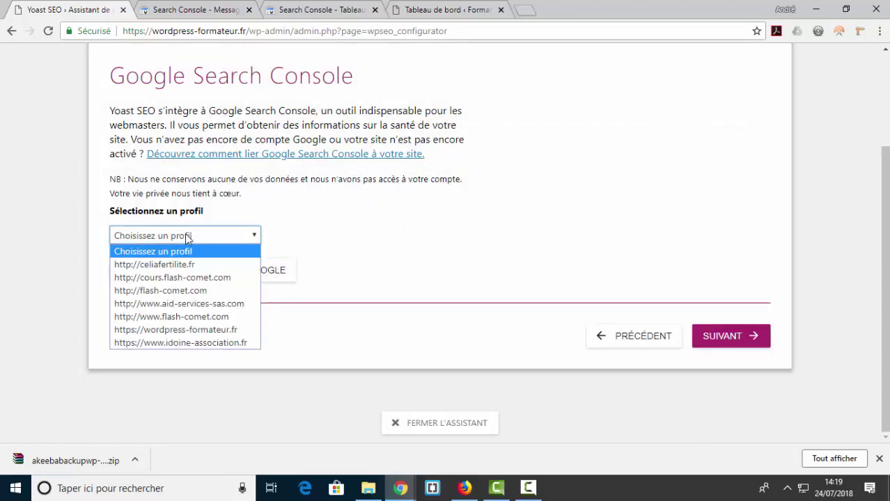
{"action": "left_click", "coordinate": [201, 330]}
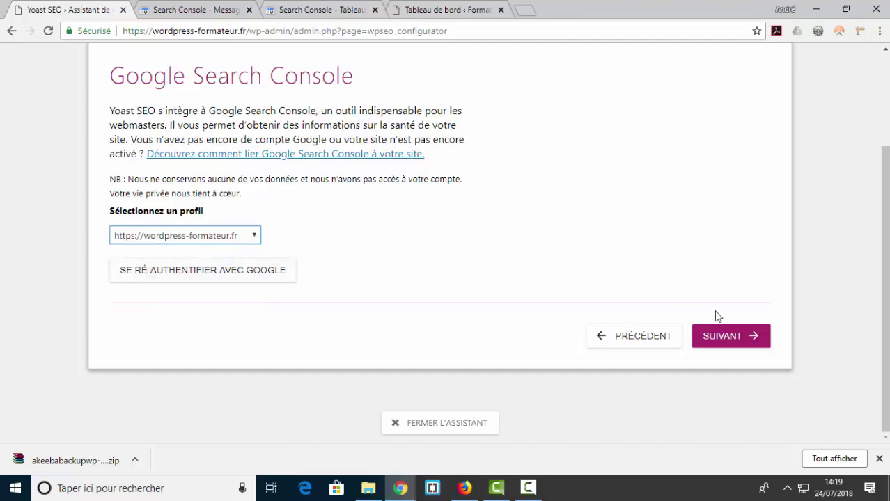
{"action": "left_click", "coordinate": [725, 338]}
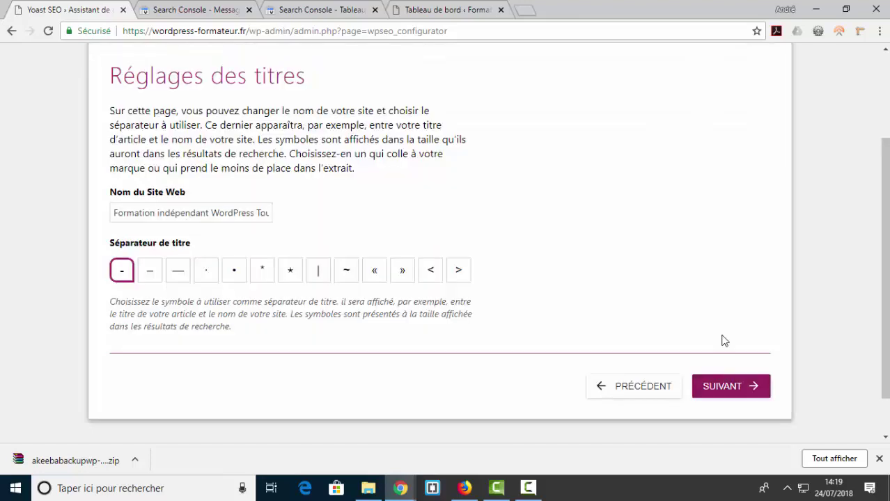
Accept the default title settings, skip the newsletter and recommendations, and close the finished assistant.
{"action": "left_click", "coordinate": [734, 392]}
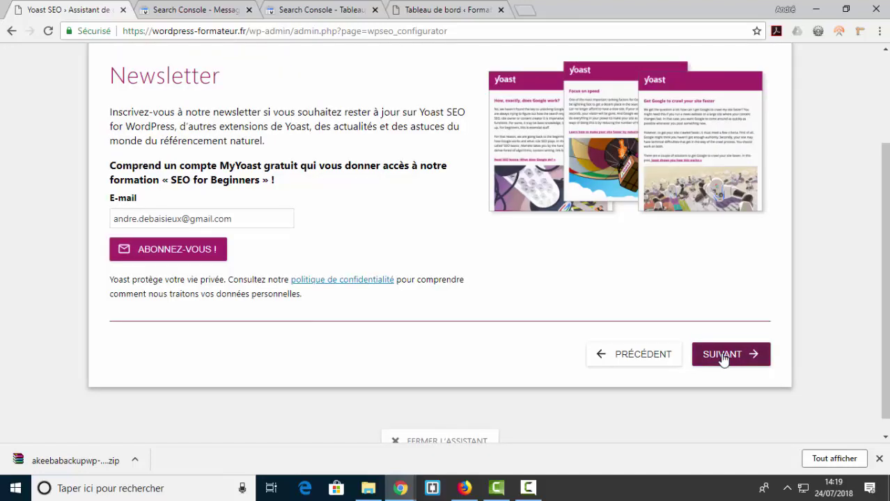
{"action": "left_click", "coordinate": [725, 360]}
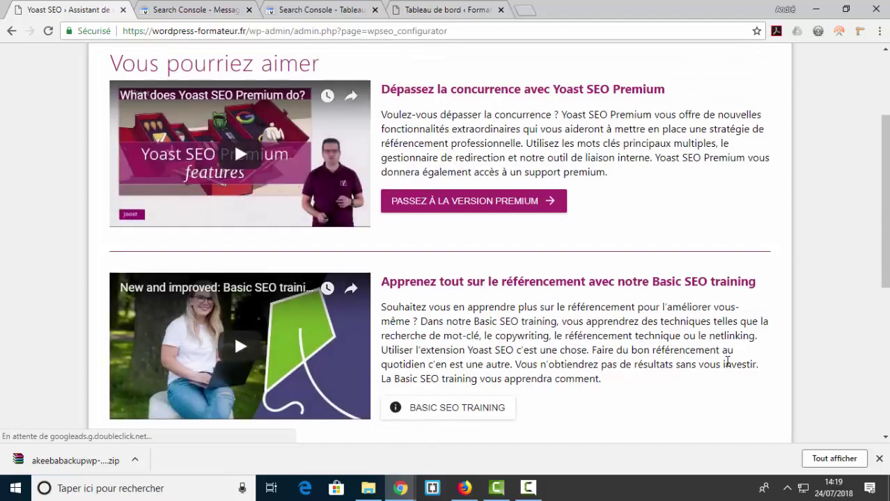
{"action": "scroll", "coordinate": [728, 365], "scroll_direction": "down", "scroll_amount": 5}
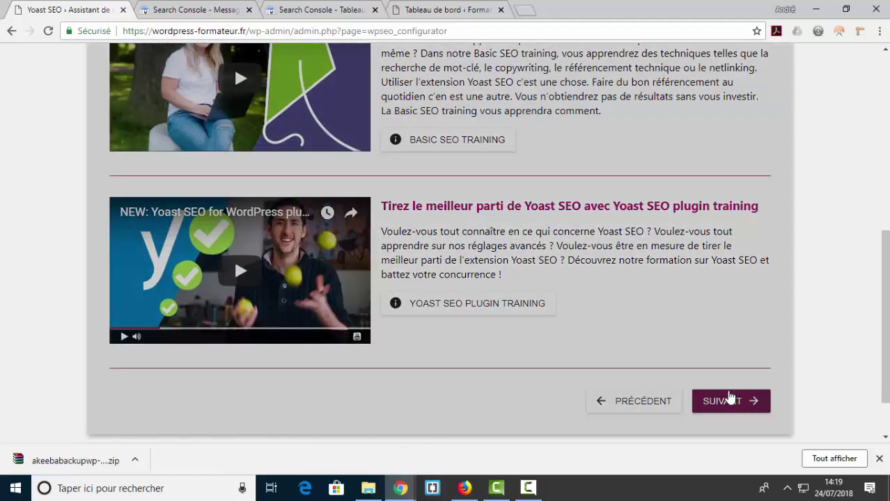
{"action": "left_click", "coordinate": [730, 397]}
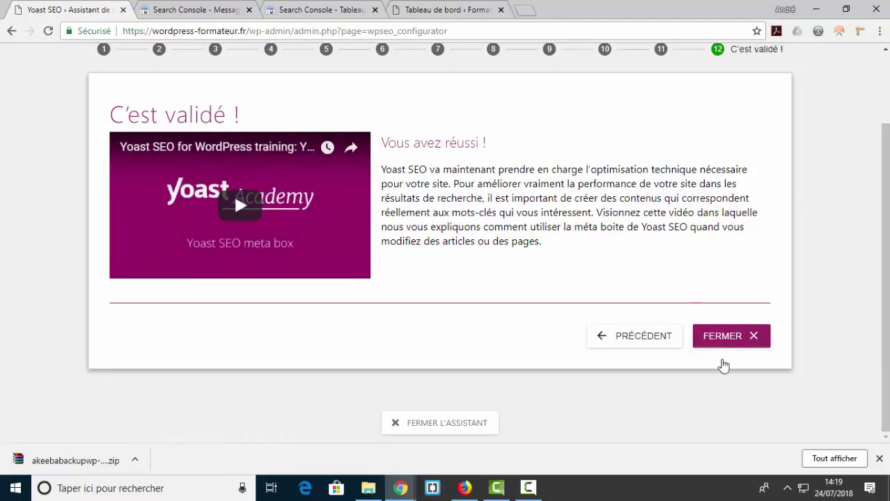
{"action": "left_click", "coordinate": [725, 345]}
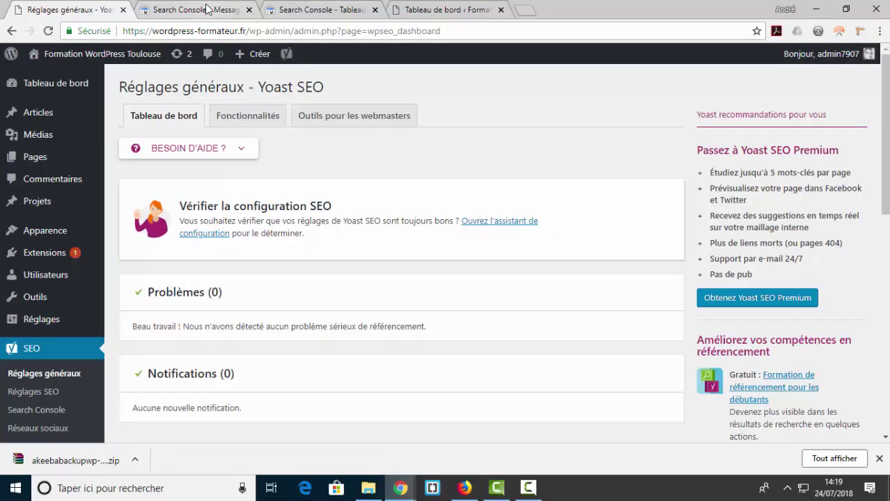
{"action": "left_click", "coordinate": [206, 8]}
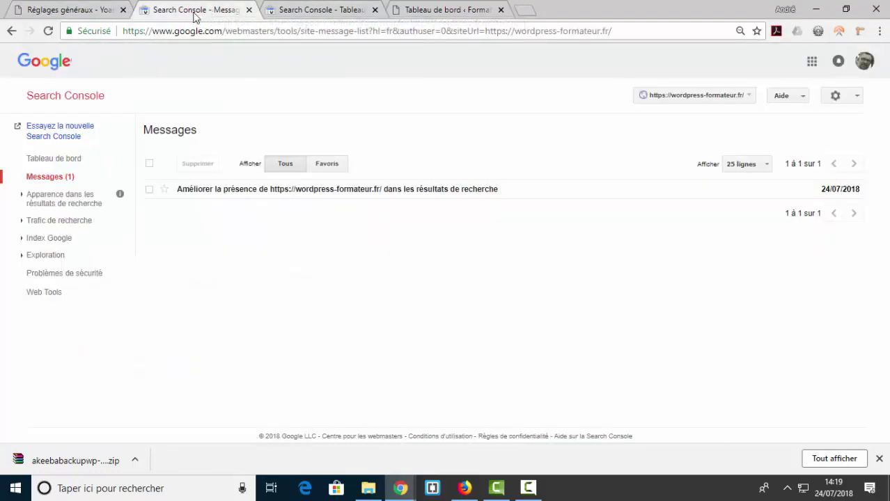
{"action": "left_click", "coordinate": [59, 158]}
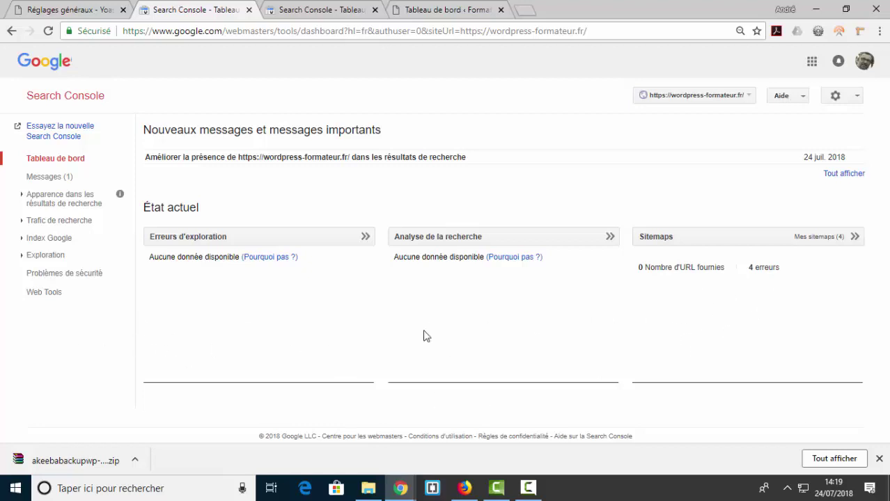
{"action": "left_click", "coordinate": [28, 66]}
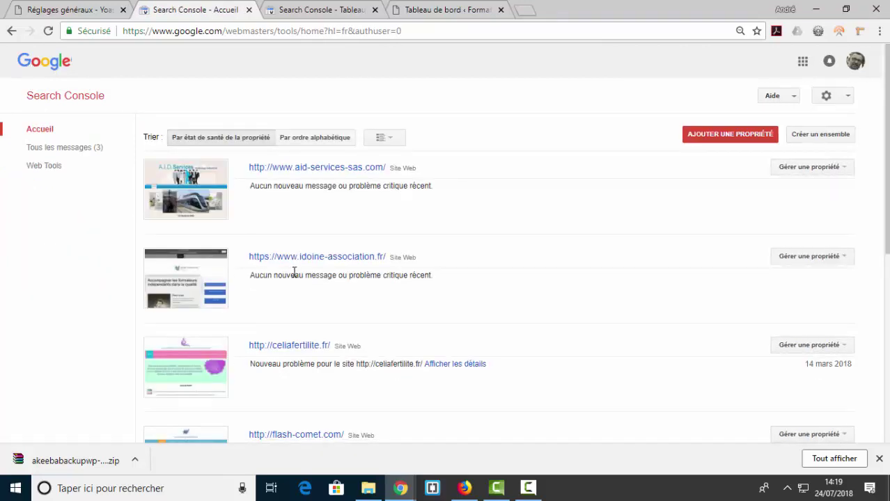
{"action": "scroll", "coordinate": [298, 183], "scroll_direction": "down", "scroll_amount": 3}
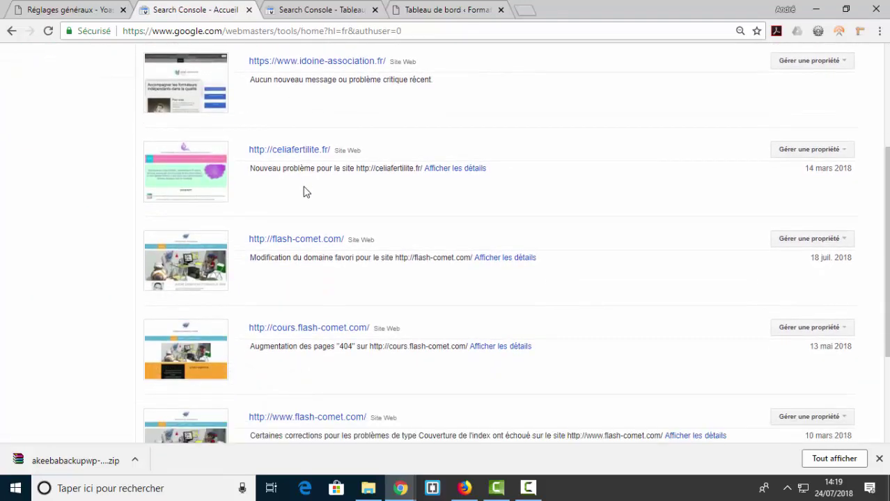
{"action": "left_click", "coordinate": [317, 240]}
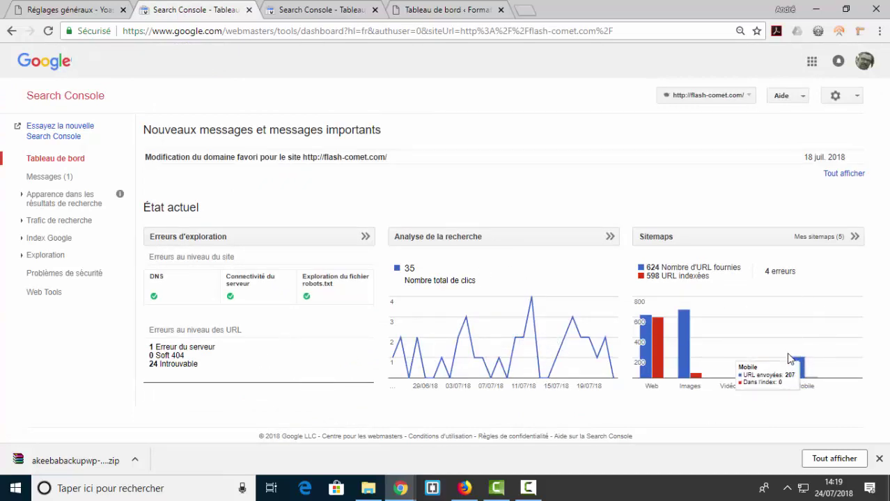
Return to Yoast SEO in WordPress and, in the SEO settings for content types, set the Articles' date in the snippet preview to "Afficher".
{"action": "left_click", "coordinate": [45, 10]}
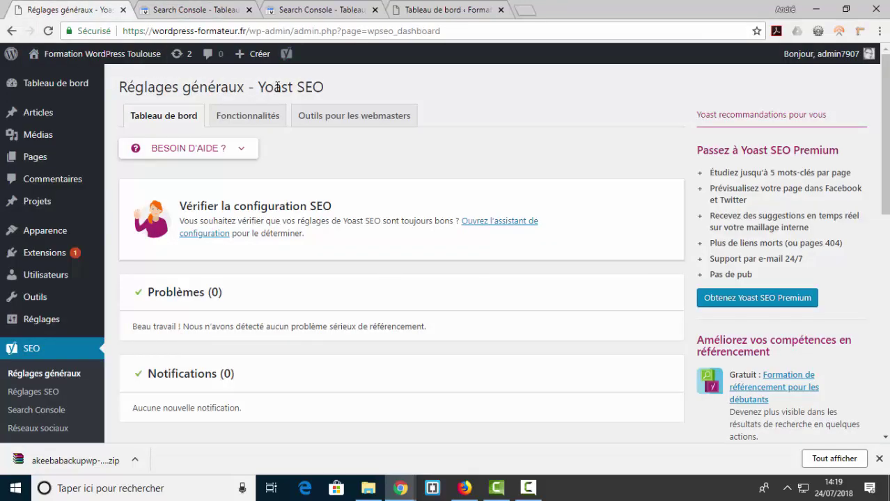
{"action": "scroll", "coordinate": [68, 195], "scroll_direction": "down", "scroll_amount": 1}
{"action": "scroll", "coordinate": [68, 194], "scroll_direction": "down", "scroll_amount": 2}
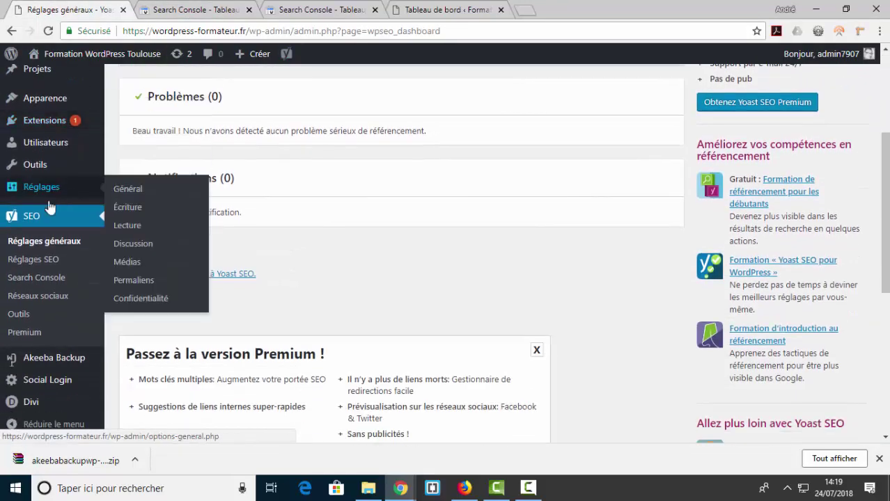
{"action": "left_click", "coordinate": [22, 268]}
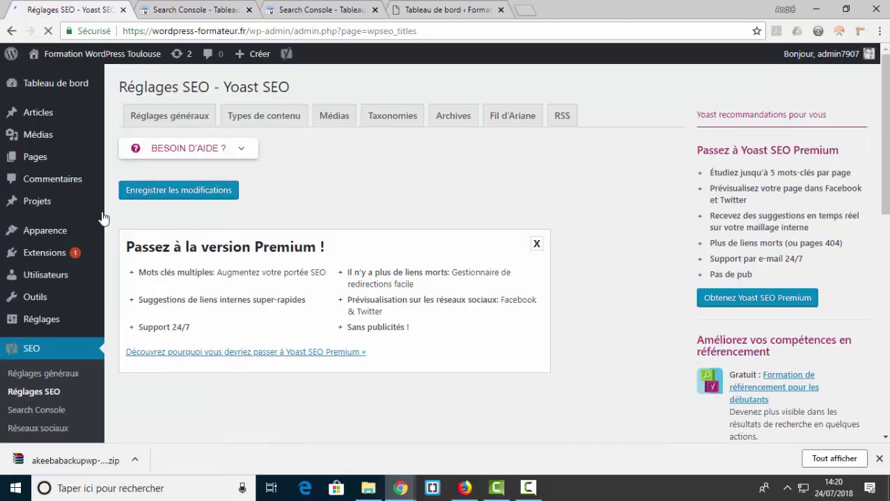
{"action": "left_click", "coordinate": [285, 121]}
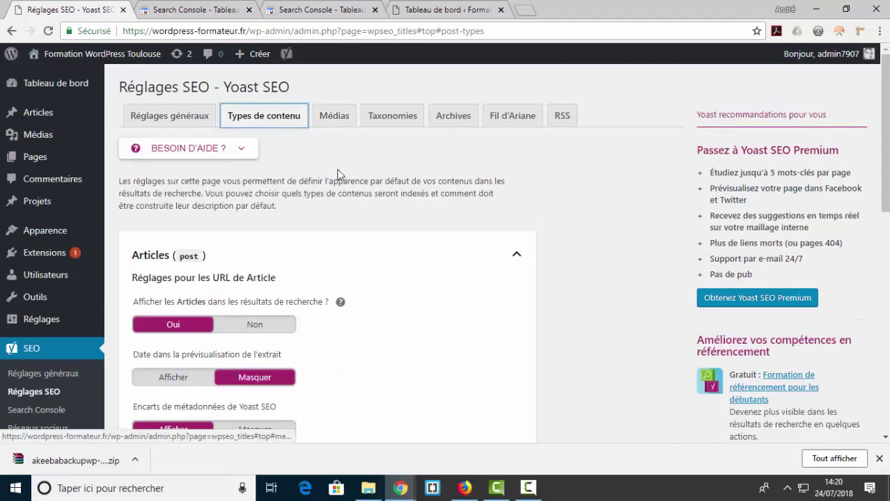
{"action": "scroll", "coordinate": [338, 175], "scroll_direction": "down", "scroll_amount": 2}
{"action": "left_click", "coordinate": [166, 255]}
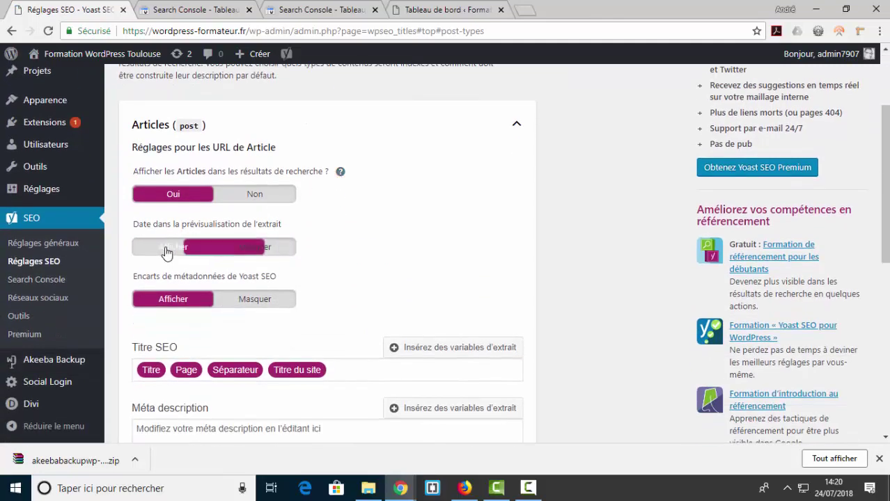
Set the Articles' meta description to "Site d'un formateur Wordpress indépendant Toulouse" and save the content type settings.
{"action": "scroll", "coordinate": [286, 241], "scroll_direction": "down", "scroll_amount": 3}
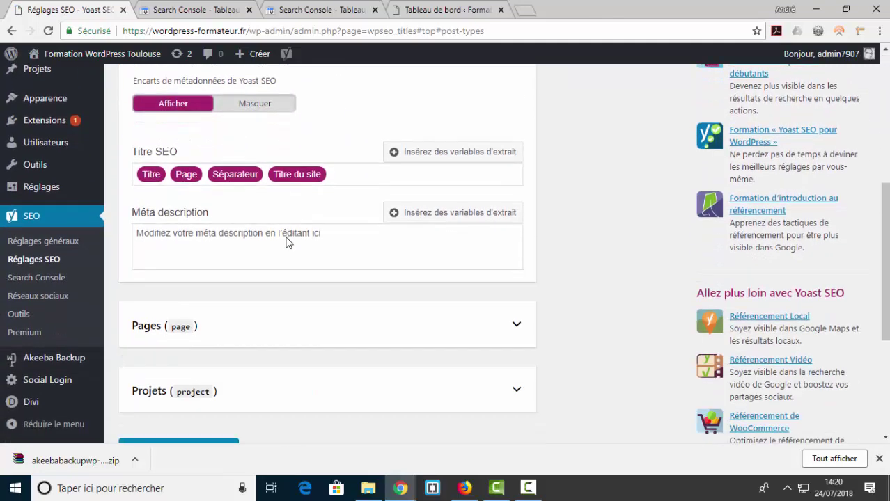
{"action": "scroll", "coordinate": [223, 121], "scroll_direction": "up", "scroll_amount": 1}
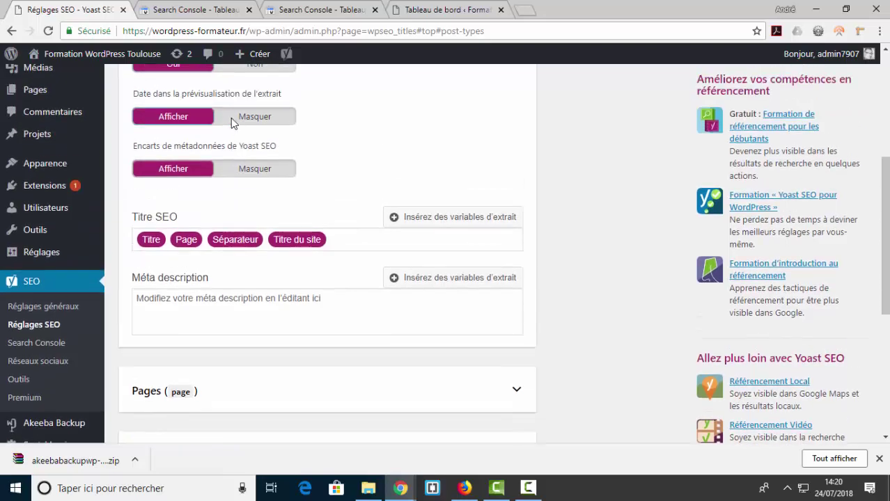
{"action": "scroll", "coordinate": [278, 176], "scroll_direction": "down", "scroll_amount": 1}
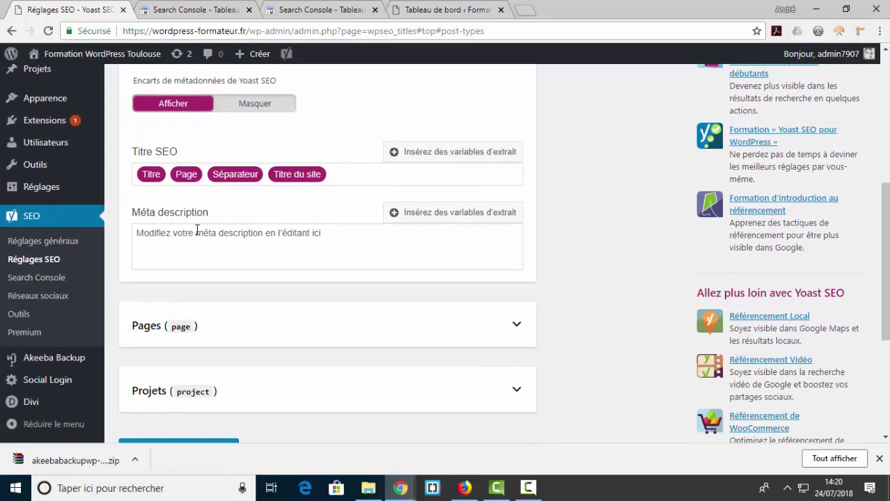
{"action": "left_click", "coordinate": [196, 234]}
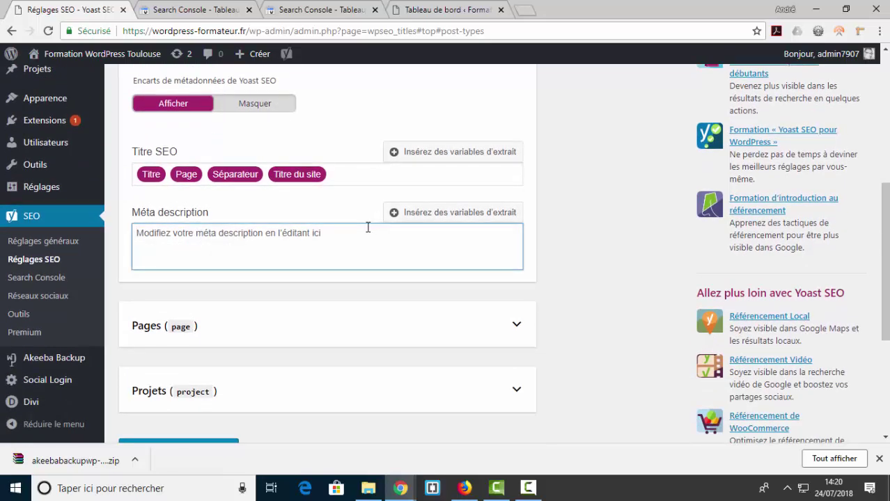
{"action": "type", "text": "Site d'un formateur indépendant"}
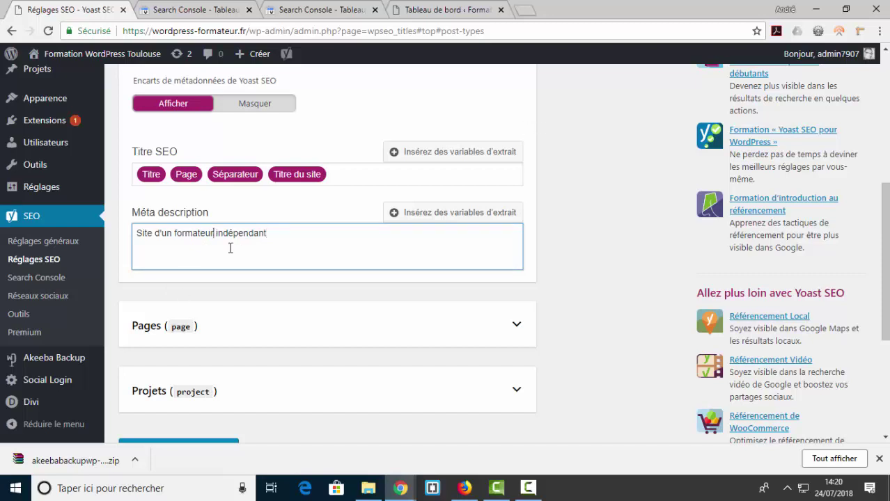
{"action": "type", "text": "|"}
{"action": "type", "text": "Wordp"}
{"action": "type", "text": "ress"}
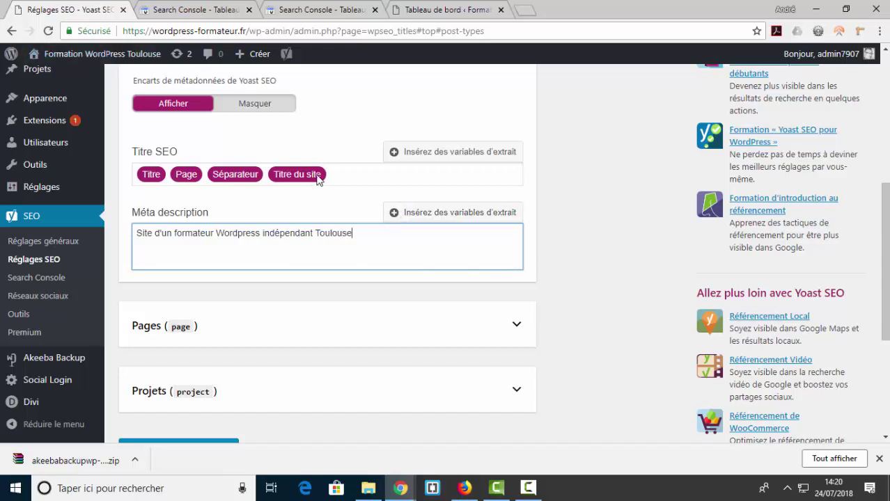
{"action": "scroll", "coordinate": [320, 177], "scroll_direction": "down", "scroll_amount": 3}
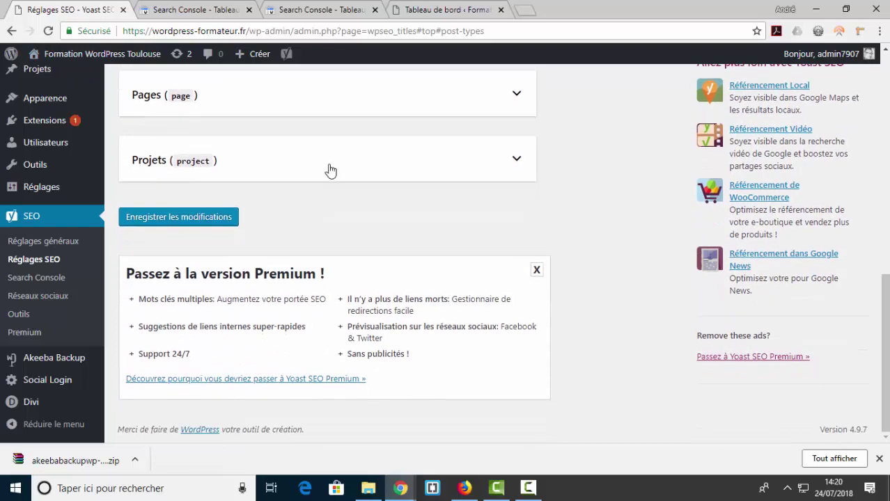
{"action": "left_click", "coordinate": [236, 219]}
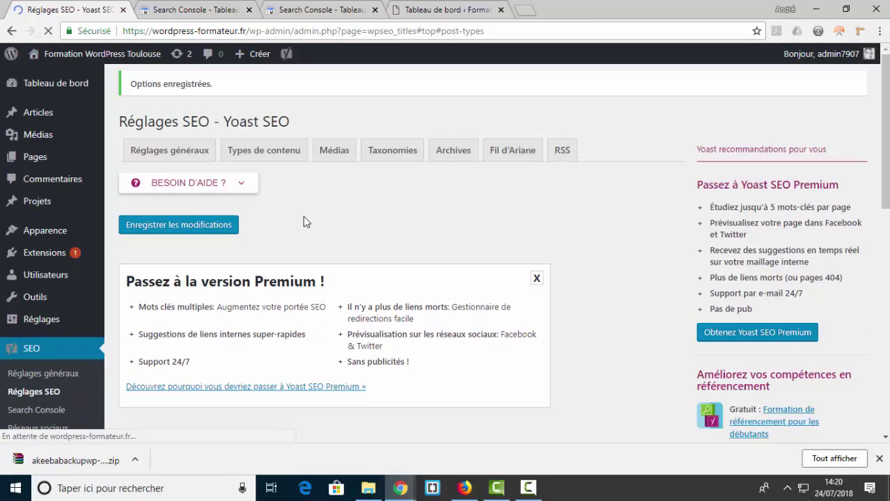
Check the saved Articles settings, then review the title separator and Knowledge Graph company details in the general part of the SEO settings.
{"action": "scroll", "coordinate": [362, 236], "scroll_direction": "down", "scroll_amount": 3}
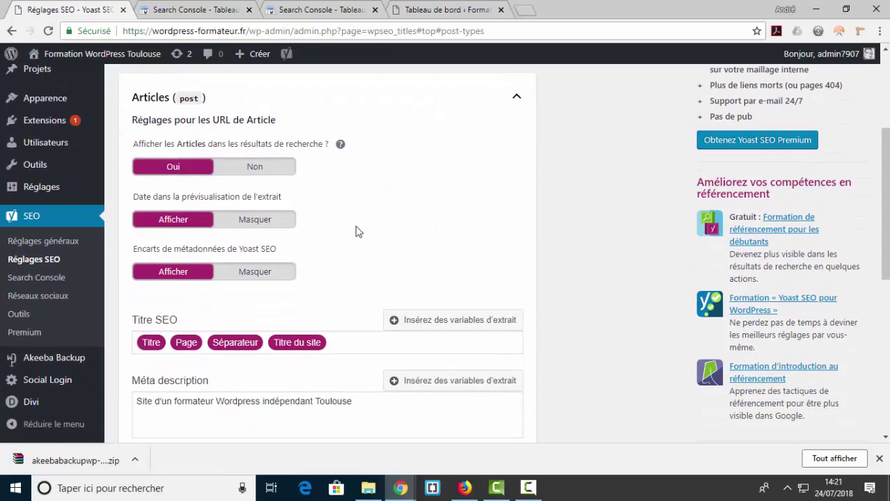
{"action": "scroll", "coordinate": [391, 299], "scroll_direction": "up", "scroll_amount": 3}
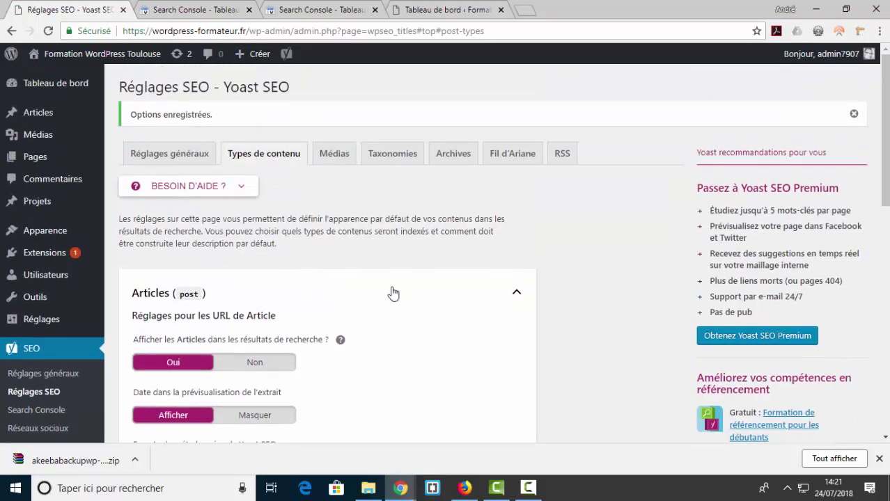
{"action": "left_click", "coordinate": [189, 155]}
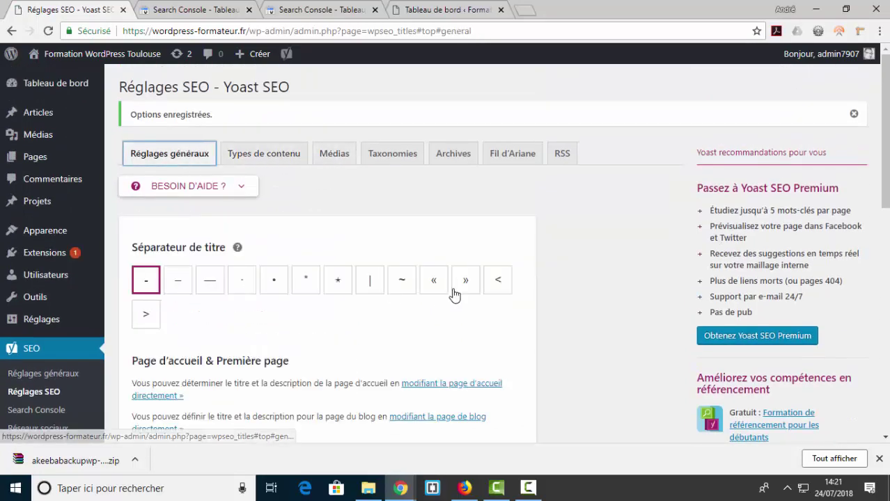
{"action": "scroll", "coordinate": [453, 295], "scroll_direction": "down", "scroll_amount": 3}
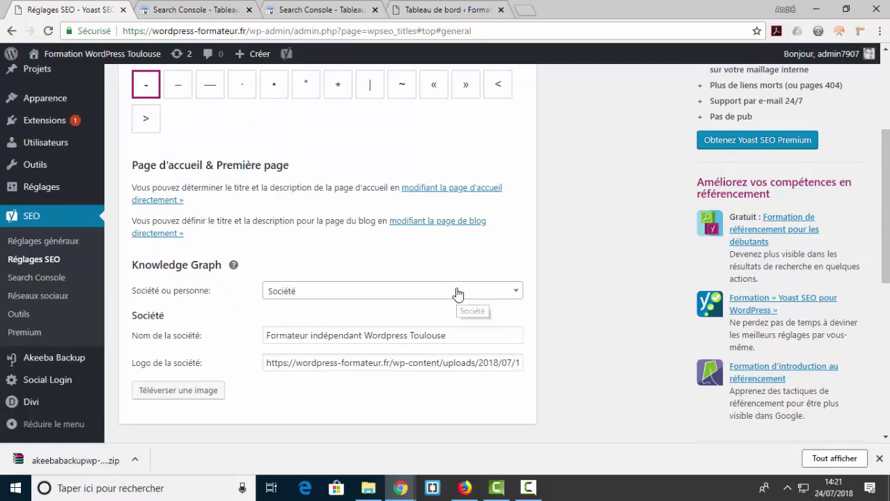
{"action": "scroll", "coordinate": [466, 242], "scroll_direction": "down", "scroll_amount": 1}
{"action": "scroll", "coordinate": [467, 243], "scroll_direction": "down", "scroll_amount": 2}
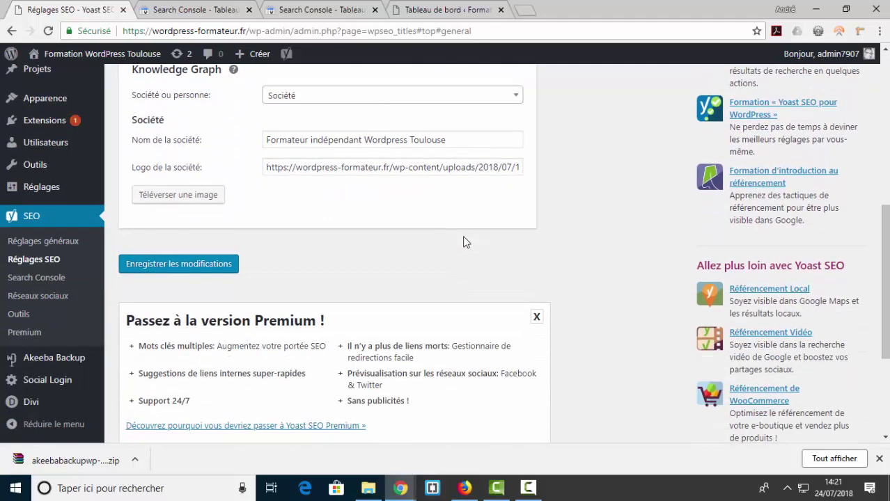
{"action": "scroll", "coordinate": [466, 242], "scroll_direction": "down", "scroll_amount": 3}
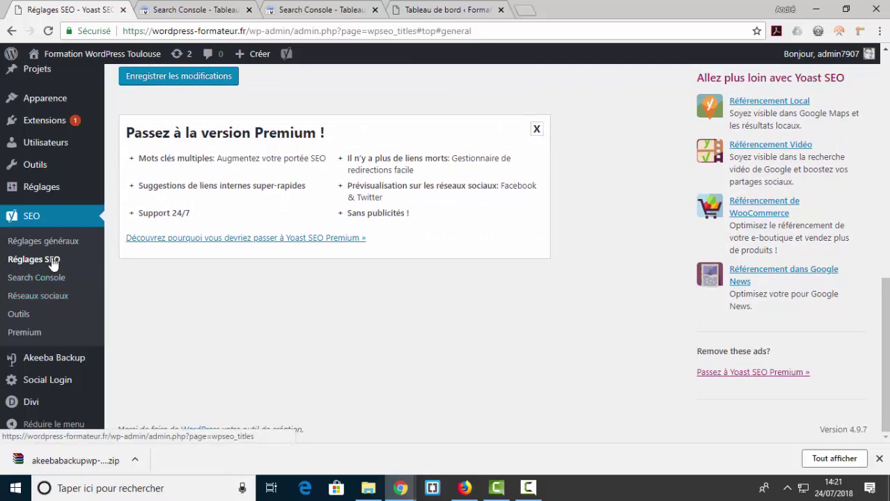
{"action": "scroll", "coordinate": [198, 308], "scroll_direction": "up", "scroll_amount": 3}
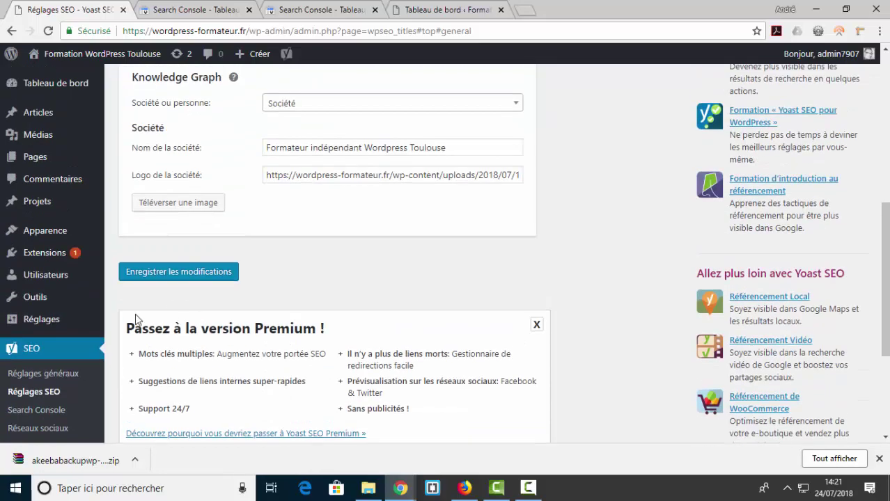
Look through the Yoast SEO pages for Search Console, social networks (Réseaux sociaux) and tools (Outils).
{"action": "left_click", "coordinate": [46, 412]}
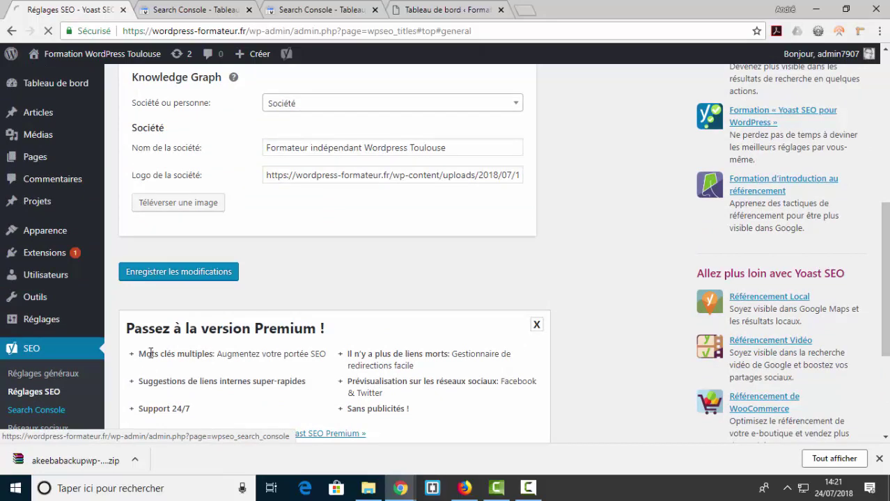
{"action": "scroll", "coordinate": [307, 234], "scroll_direction": "down", "scroll_amount": 2}
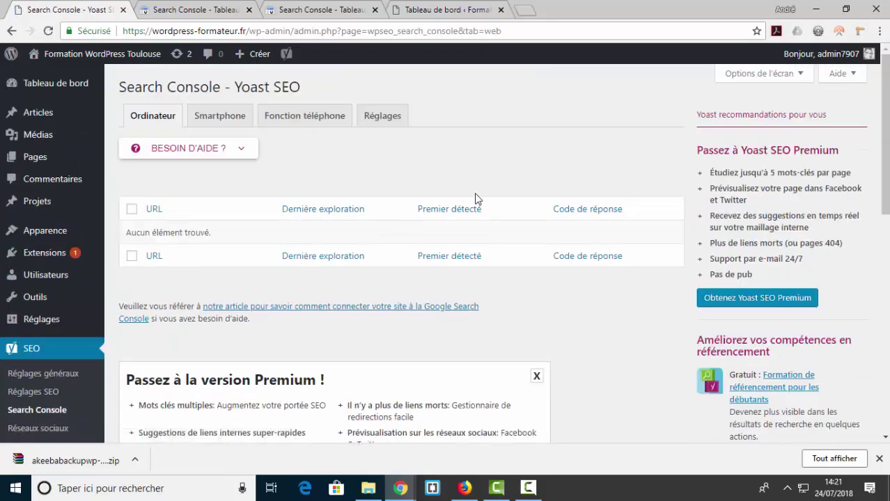
{"action": "scroll", "coordinate": [479, 194], "scroll_direction": "down", "scroll_amount": 1}
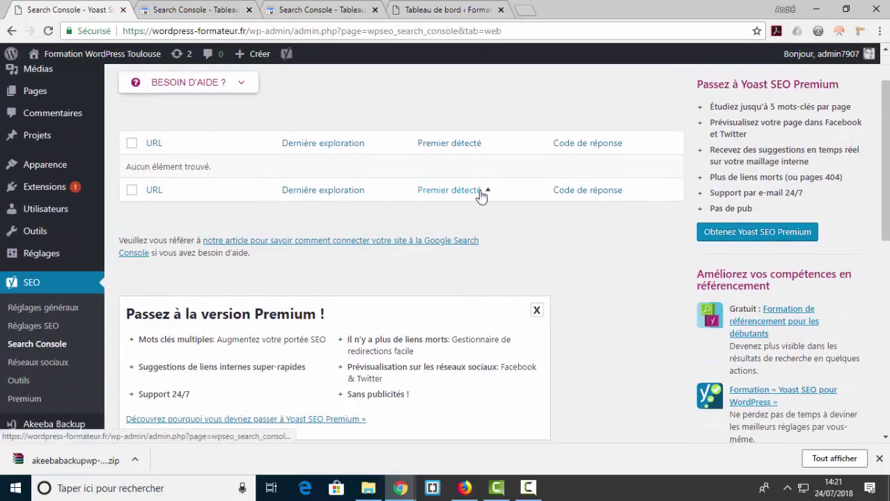
{"action": "scroll", "coordinate": [470, 202], "scroll_direction": "down", "scroll_amount": 2}
{"action": "scroll", "coordinate": [73, 357], "scroll_direction": "down", "scroll_amount": 1}
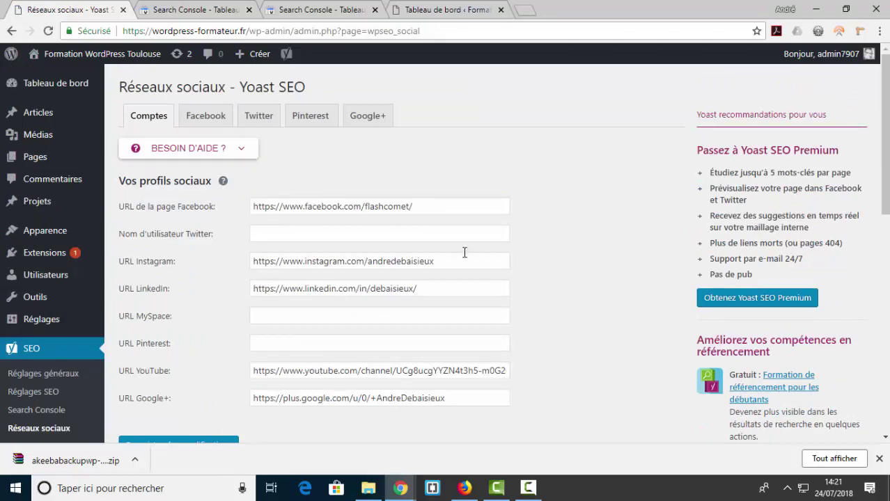
{"action": "scroll", "coordinate": [459, 240], "scroll_direction": "down", "scroll_amount": 2}
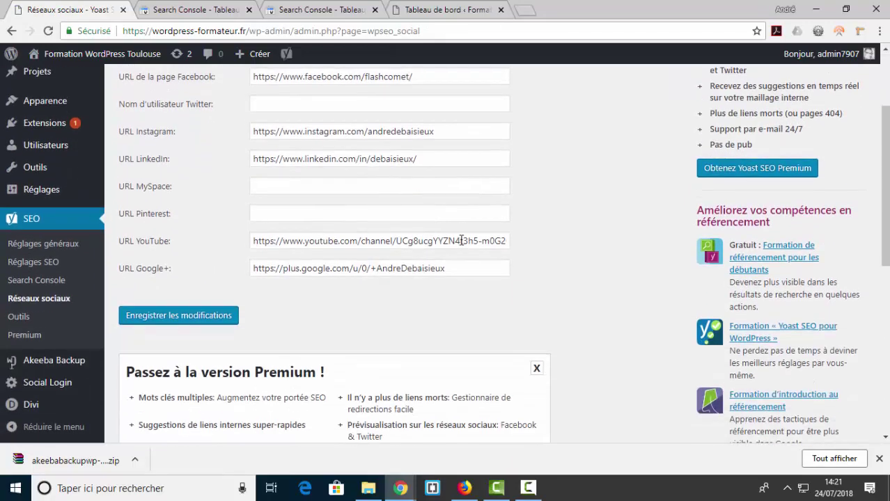
{"action": "left_click", "coordinate": [29, 318]}
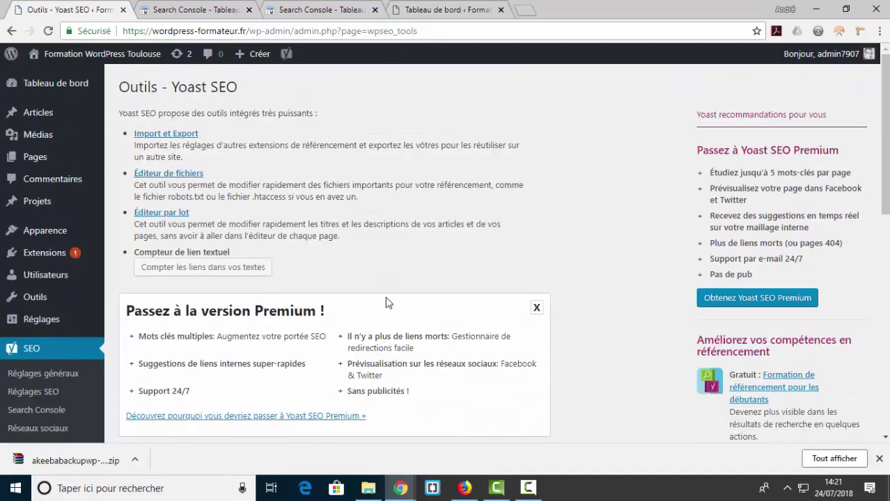
{"action": "scroll", "coordinate": [349, 318], "scroll_direction": "down", "scroll_amount": 3}
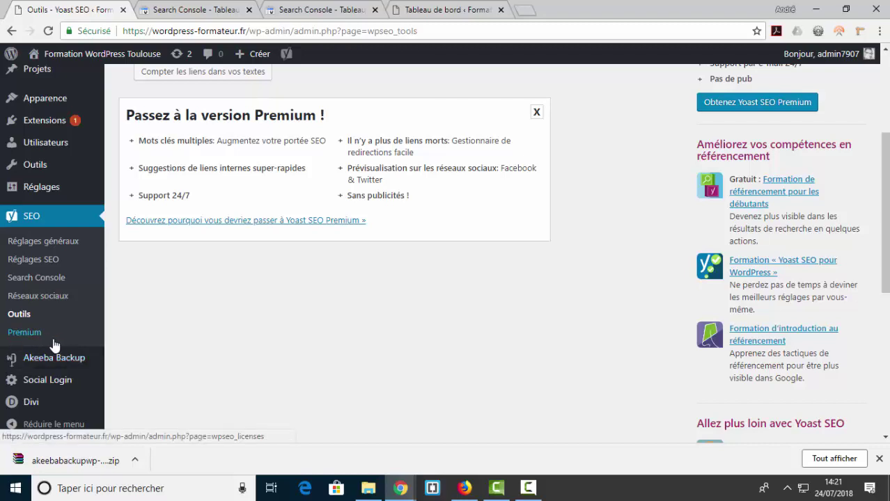
In the features of Yoast SEO's general settings, show the help for "Plans de site XML" and open the site's XML sitemap.
{"action": "scroll", "coordinate": [42, 338], "scroll_direction": "up", "scroll_amount": 3}
{"action": "left_click", "coordinate": [40, 376]}
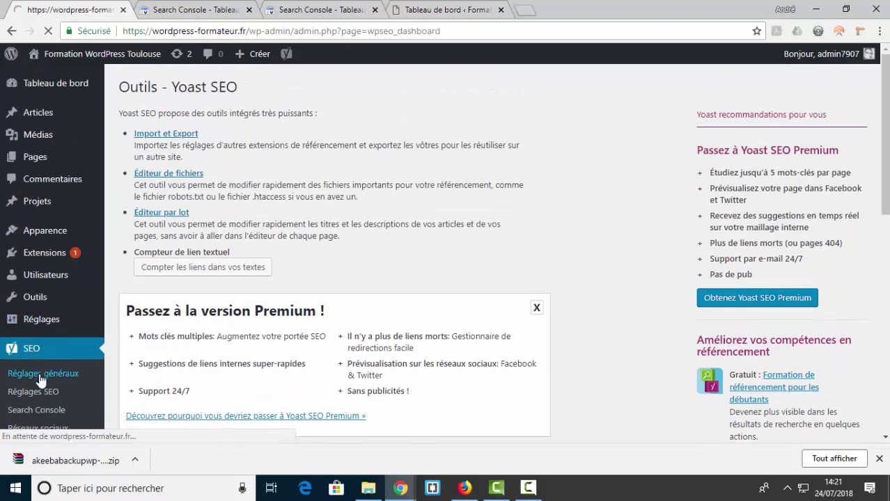
{"action": "left_click", "coordinate": [255, 116]}
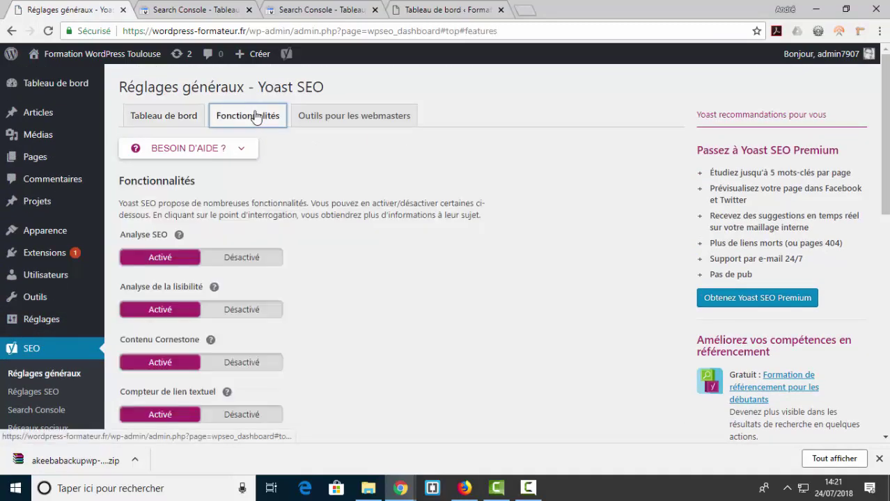
{"action": "scroll", "coordinate": [389, 273], "scroll_direction": "down", "scroll_amount": 2}
{"action": "scroll", "coordinate": [389, 272], "scroll_direction": "up", "scroll_amount": 3}
{"action": "scroll", "coordinate": [432, 308], "scroll_direction": "down", "scroll_amount": 2}
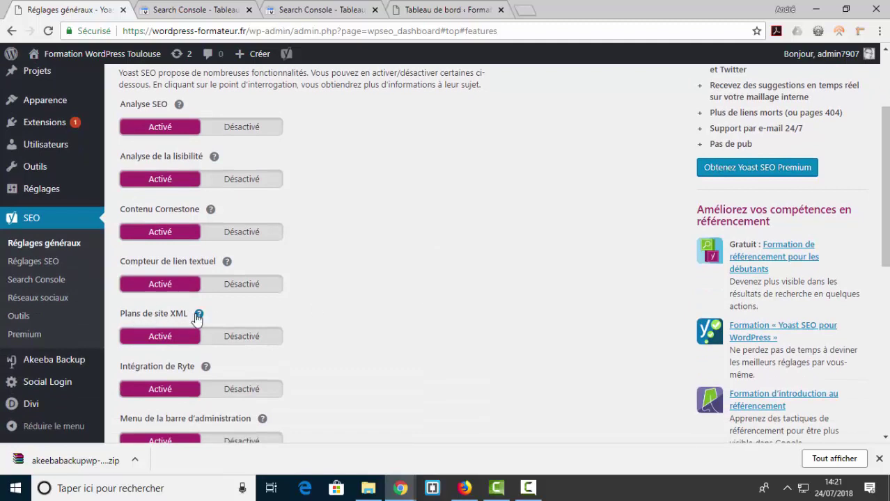
{"action": "left_click_drag", "start_coordinate": [152, 317], "coordinate": [203, 319]}
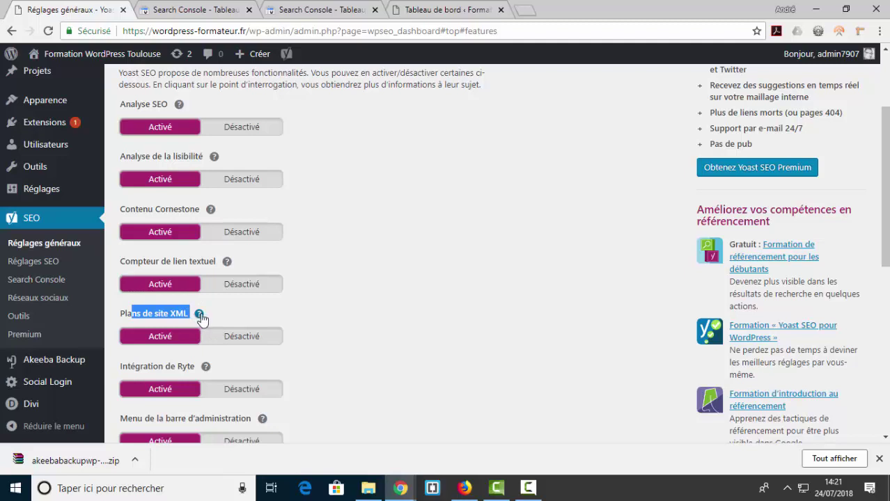
{"action": "left_click", "coordinate": [199, 316]}
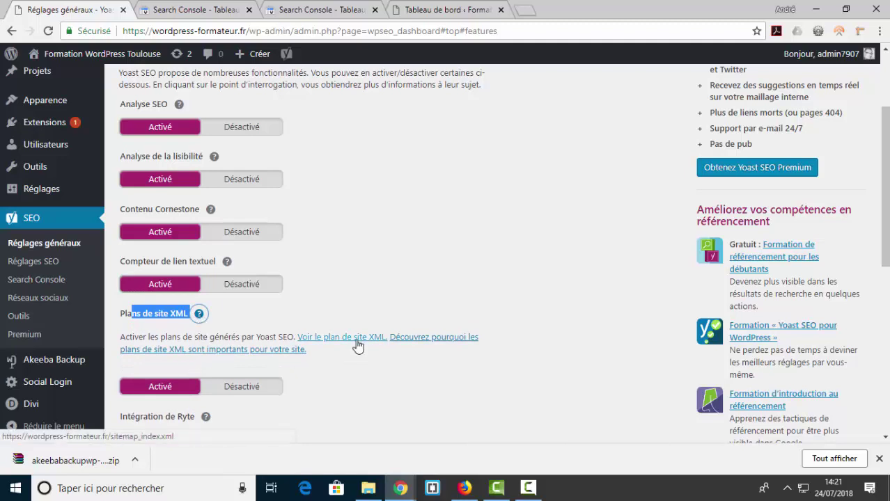
{"action": "left_click", "coordinate": [357, 345]}
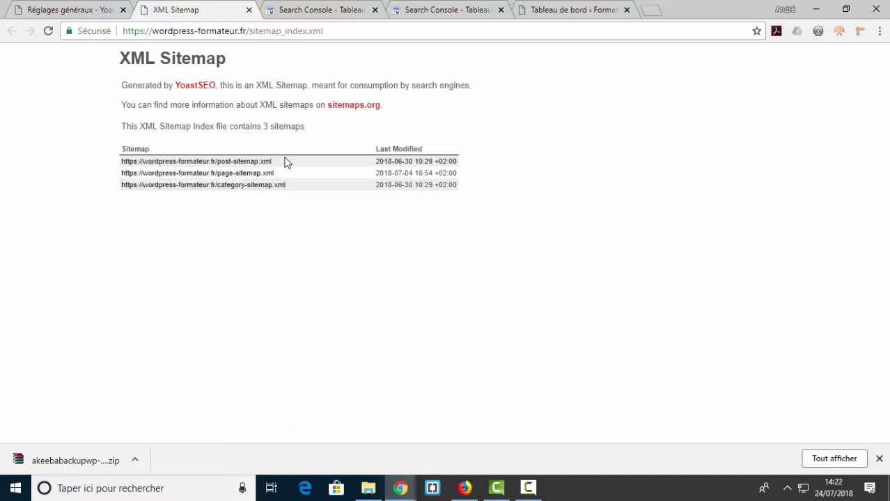
Copy "post-sitemap.xml" from the first sitemap address in the XML sitemap index.
{"action": "left_click_drag", "start_coordinate": [284, 160], "coordinate": [217, 165]}
{"action": "key", "text": "ctrl+c"}
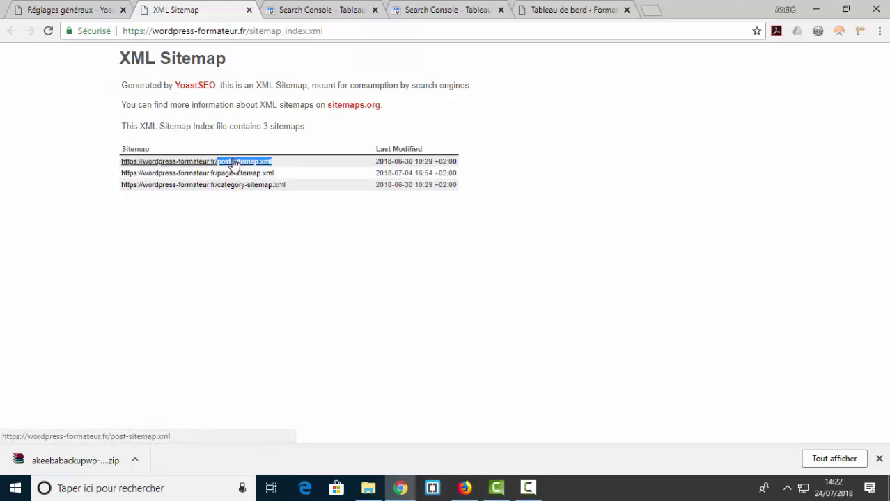
{"action": "right_click", "coordinate": [234, 162]}
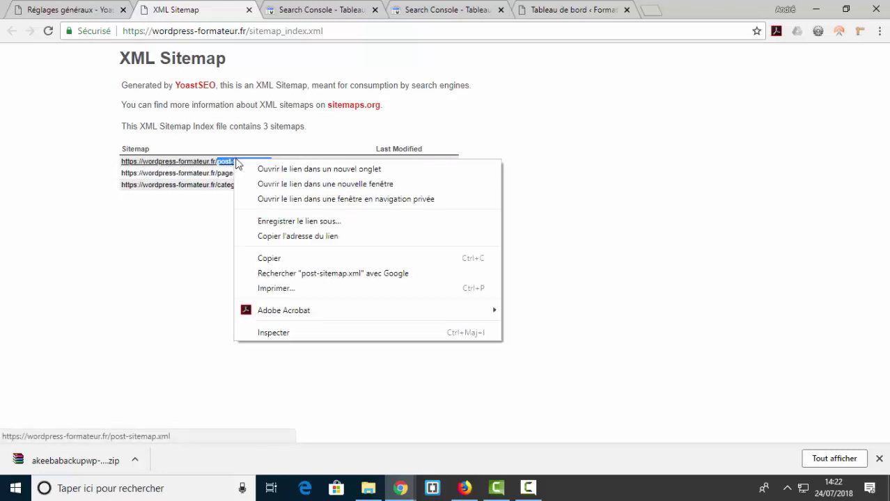
{"action": "left_click", "coordinate": [266, 258]}
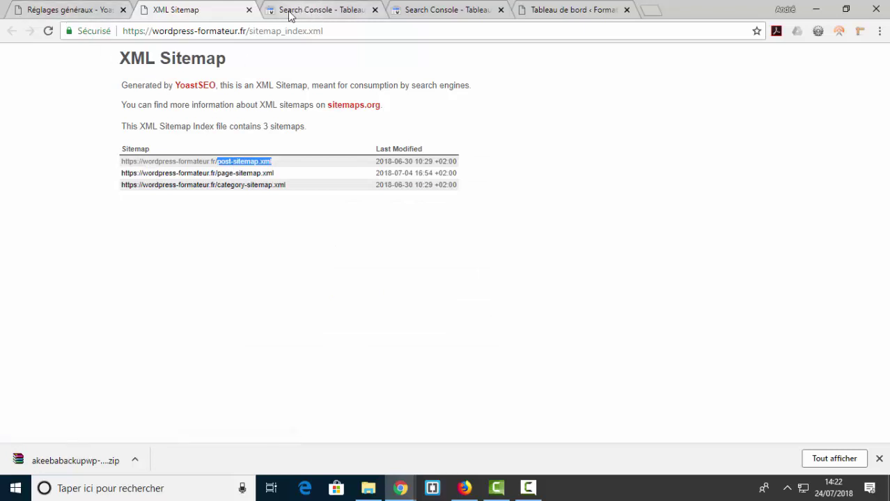
{"action": "left_click", "coordinate": [312, 11]}
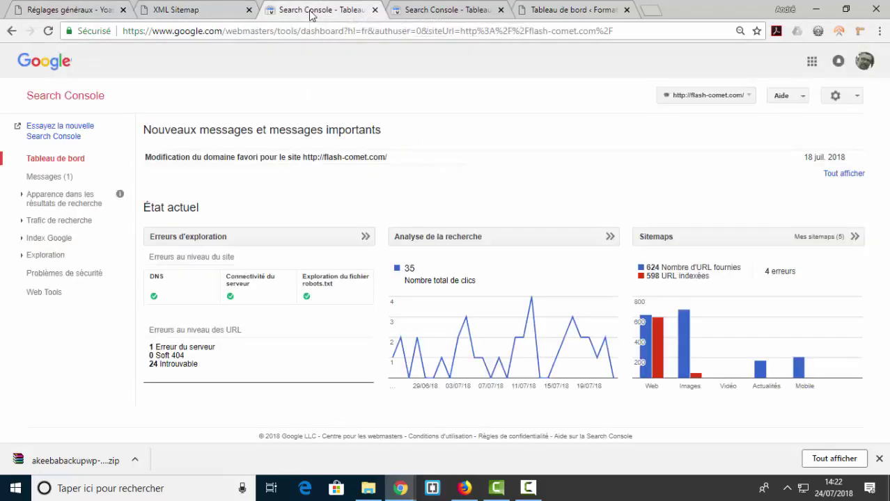
{"action": "left_click", "coordinate": [76, 101]}
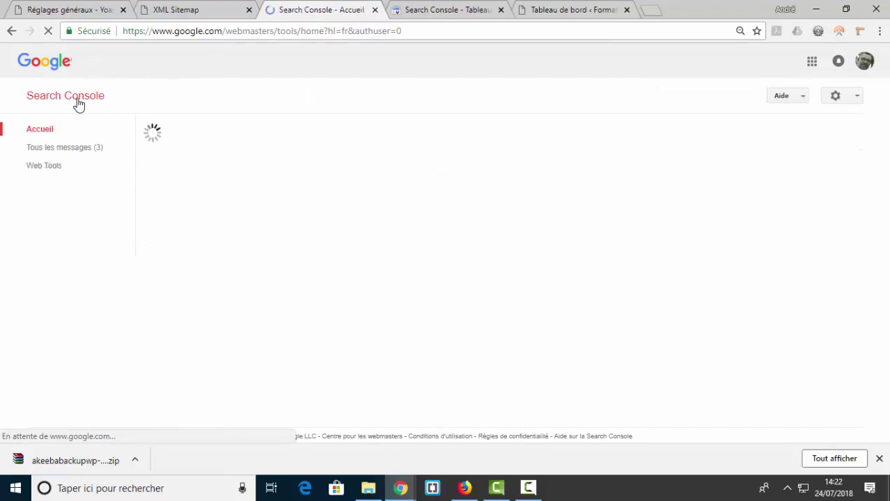
{"action": "scroll", "coordinate": [433, 252], "scroll_direction": "down", "scroll_amount": 2}
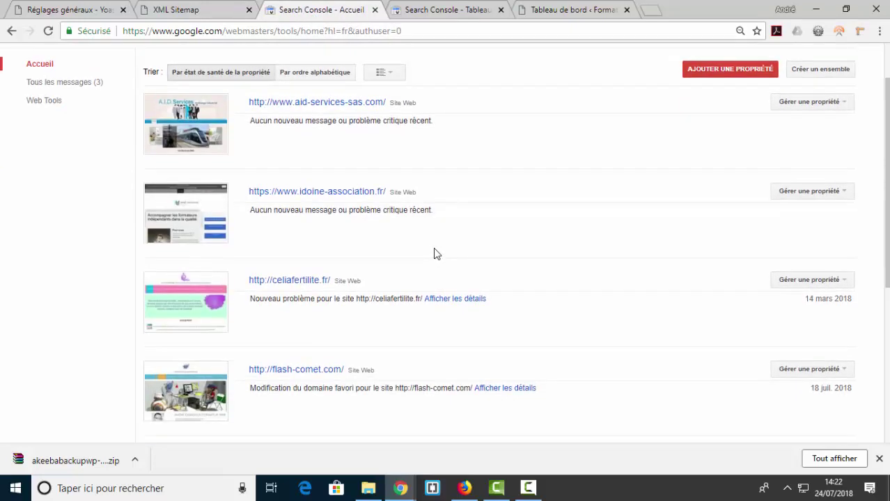
{"action": "scroll", "coordinate": [433, 253], "scroll_direction": "down", "scroll_amount": 4}
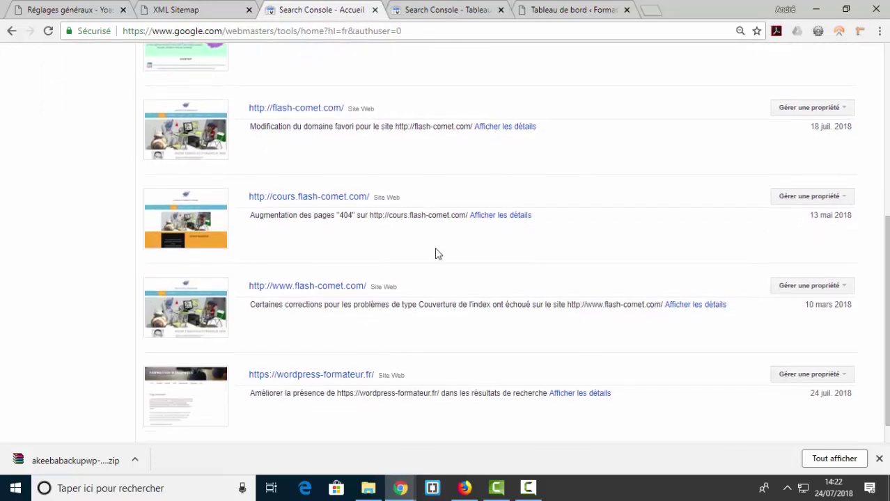
{"action": "left_click", "coordinate": [308, 348]}
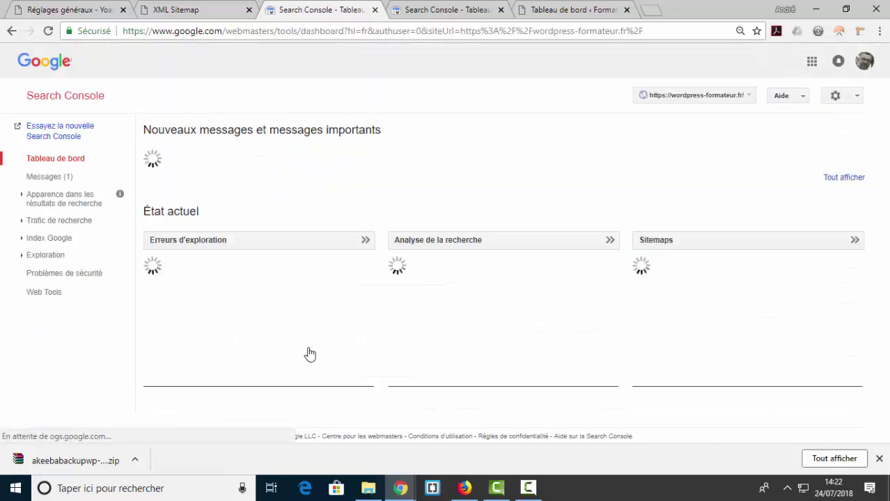
{"action": "left_click", "coordinate": [737, 248]}
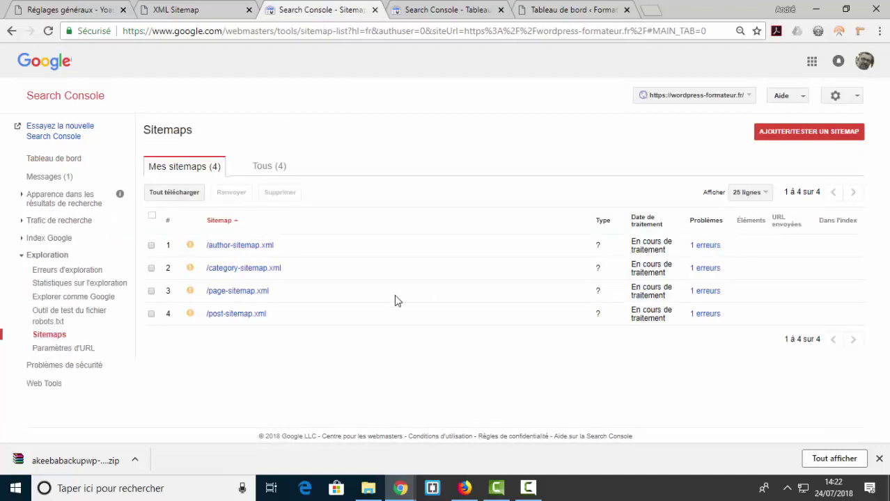
Delete all the sitemaps already submitted for the site and refresh the list.
{"action": "left_click", "coordinate": [152, 217]}
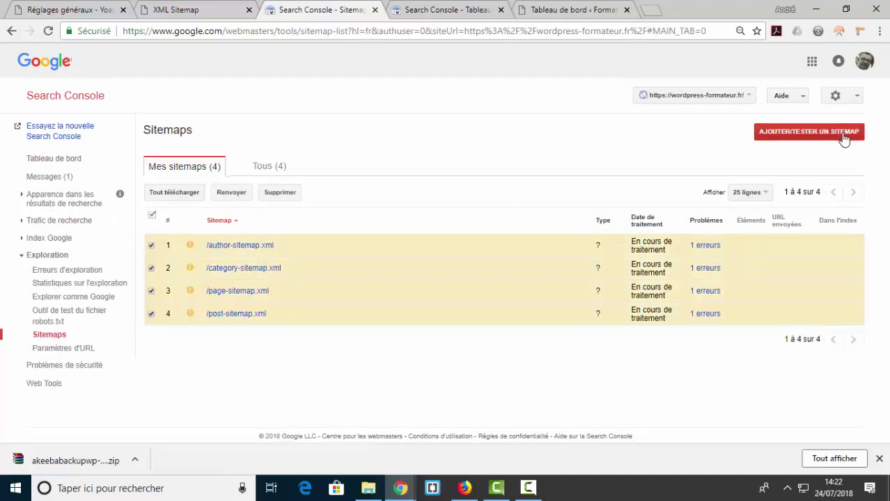
{"action": "left_click", "coordinate": [280, 195]}
{"action": "left_click", "coordinate": [351, 272]}
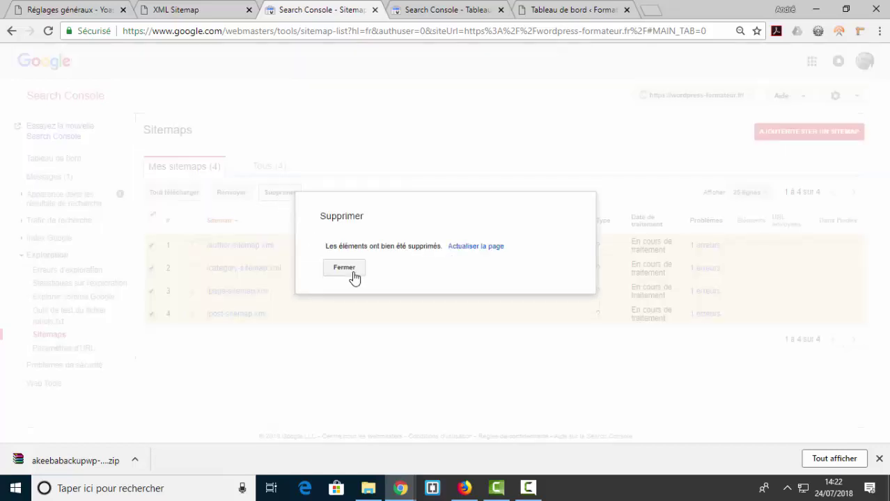
{"action": "left_click", "coordinate": [476, 247]}
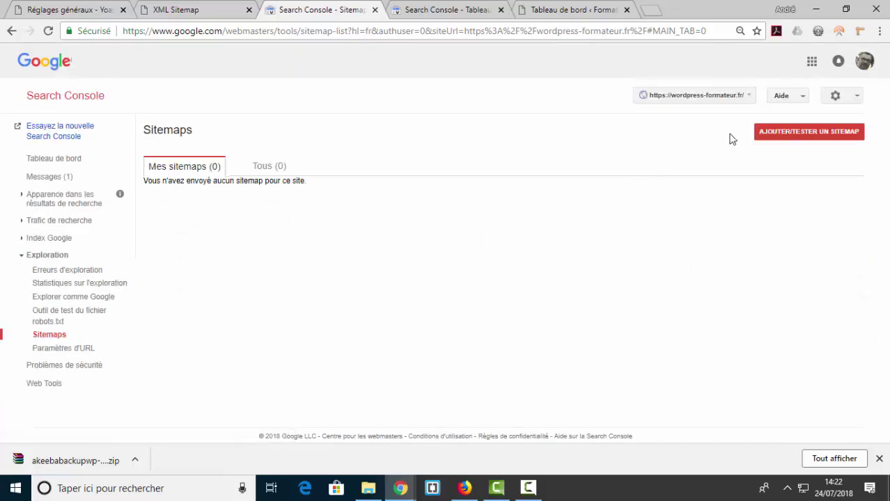
Submit post-sitemap.xml as a new sitemap for the site and refresh the page.
{"action": "left_click", "coordinate": [801, 133]}
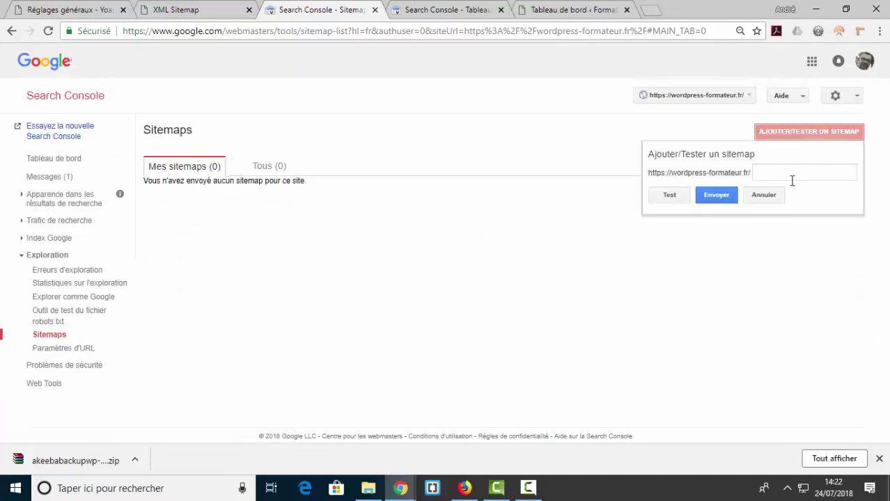
{"action": "left_click", "coordinate": [792, 177]}
{"action": "right_click", "coordinate": [790, 175]}
{"action": "left_click", "coordinate": [762, 258]}
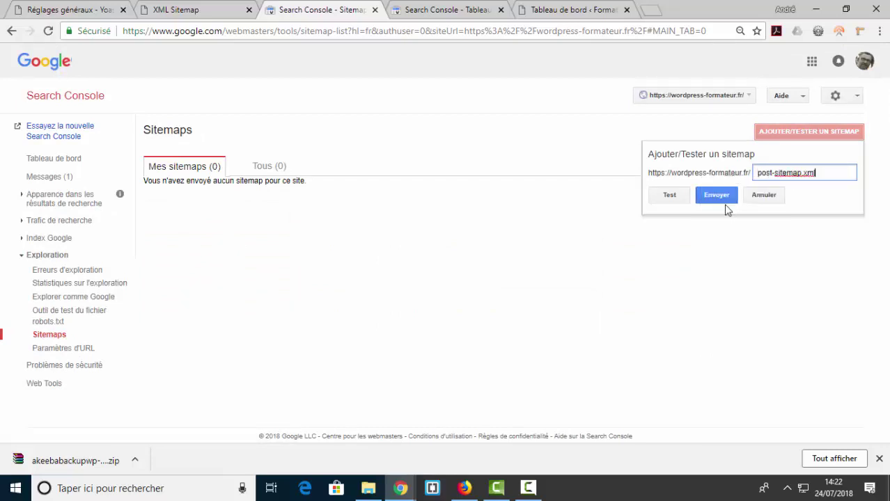
{"action": "left_click", "coordinate": [727, 209]}
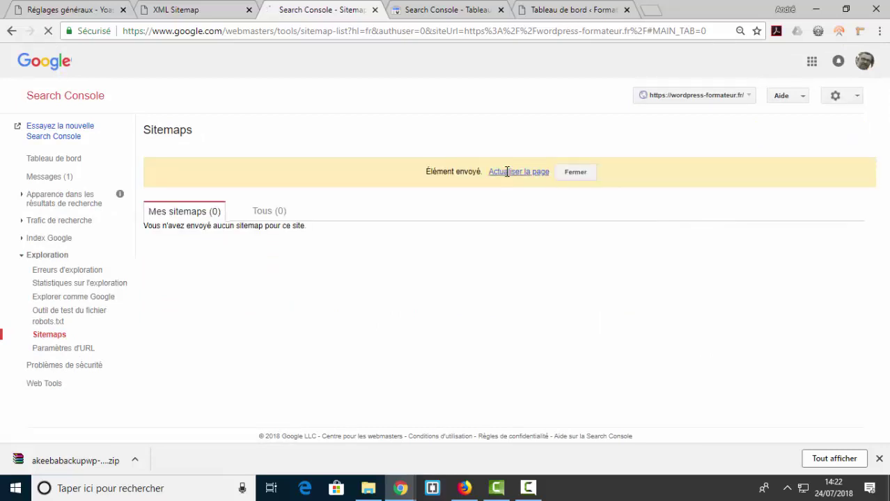
{"action": "left_click", "coordinate": [507, 171]}
Check the error details of the submitted /post-sitemap.xml and view the sitemap file itself.
{"action": "left_click", "coordinate": [234, 248]}
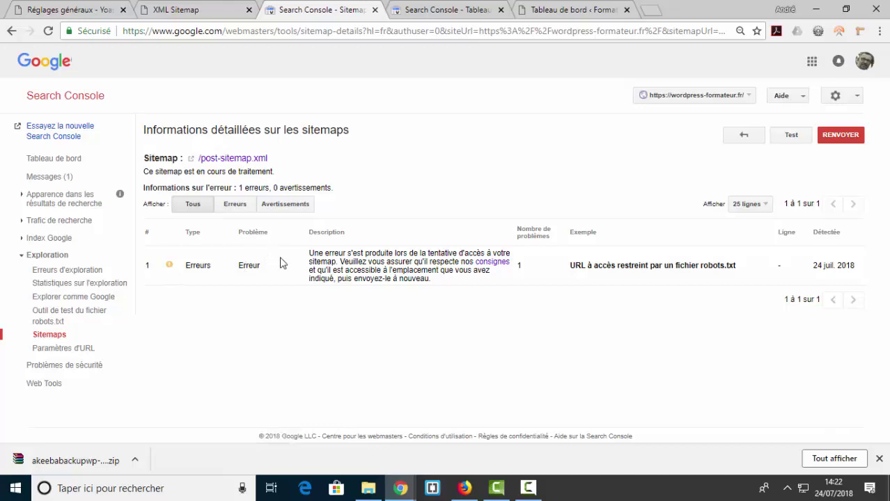
{"action": "left_click", "coordinate": [232, 159]}
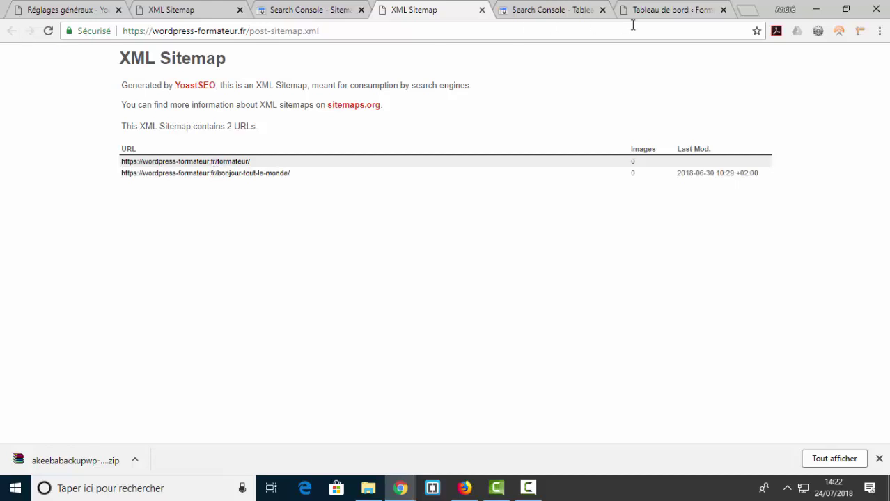
{"action": "left_click", "coordinate": [481, 10]}
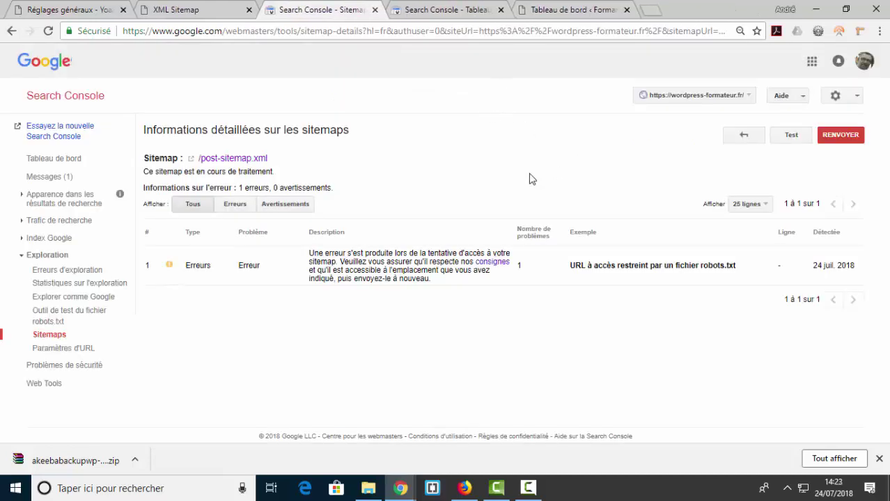
Copy "page-sitemap.xml" from the second sitemap address in the XML sitemap index.
{"action": "left_click", "coordinate": [196, 10]}
{"action": "left_click_drag", "start_coordinate": [289, 172], "coordinate": [241, 177]}
{"action": "left_click", "coordinate": [292, 176]}
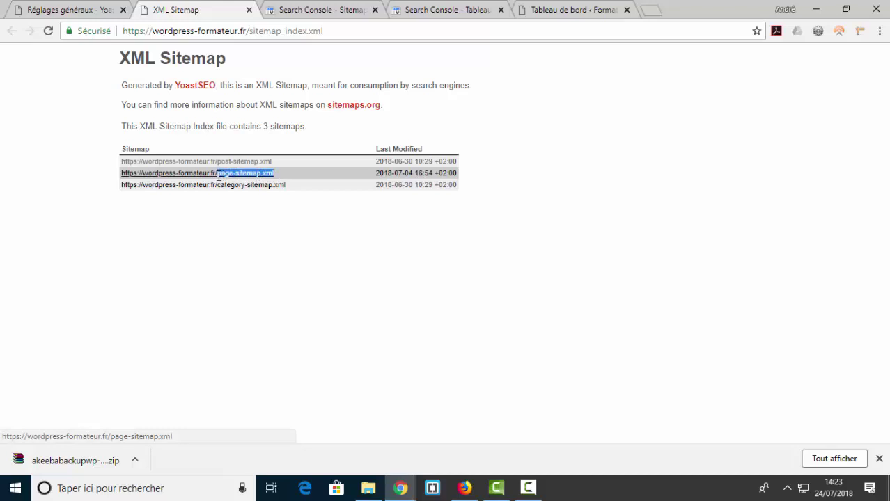
{"action": "right_click", "coordinate": [222, 175]}
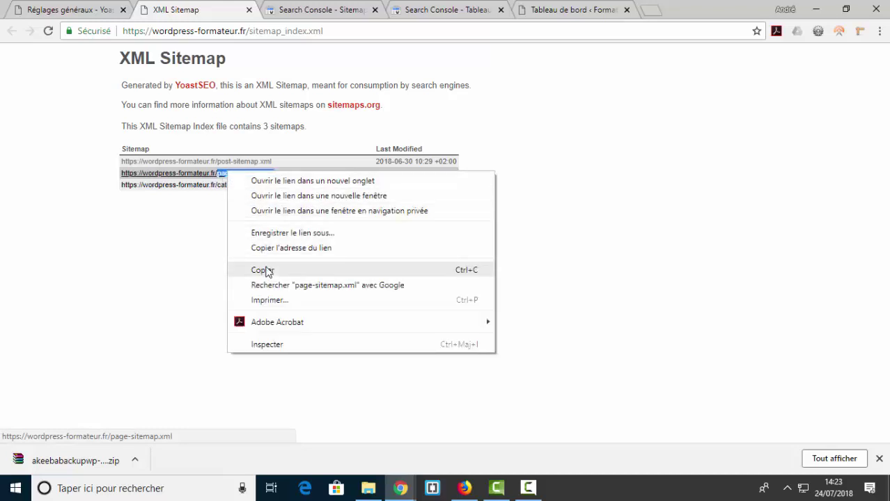
{"action": "left_click", "coordinate": [263, 271]}
Return to the Sitemaps list in Search Console and open the form for adding another sitemap.
{"action": "left_click", "coordinate": [79, 10]}
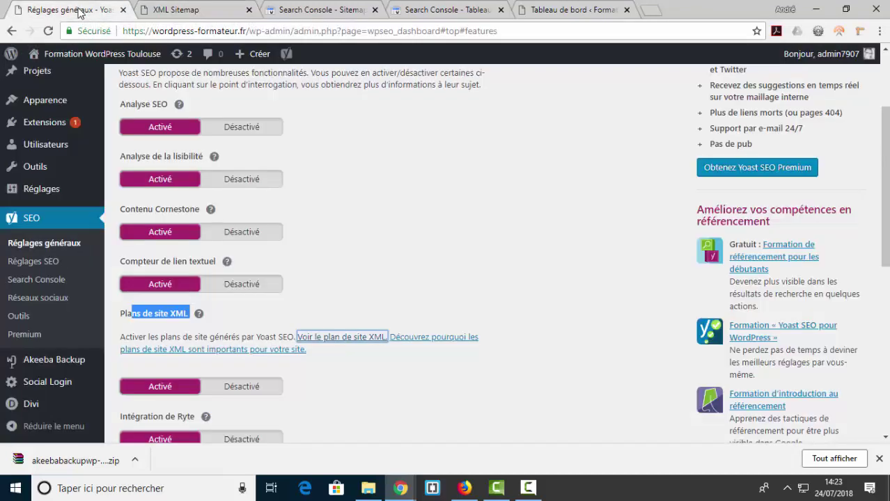
{"action": "left_click", "coordinate": [209, 9]}
{"action": "left_click", "coordinate": [317, 9]}
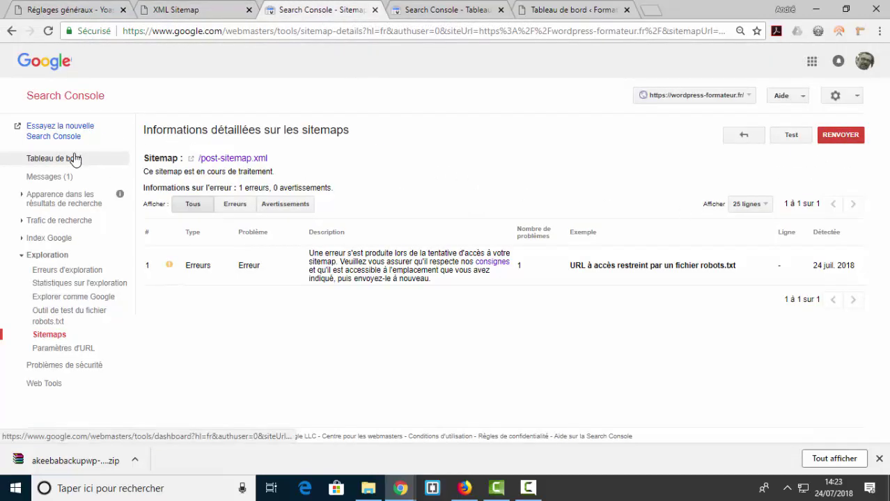
{"action": "left_click", "coordinate": [11, 30]}
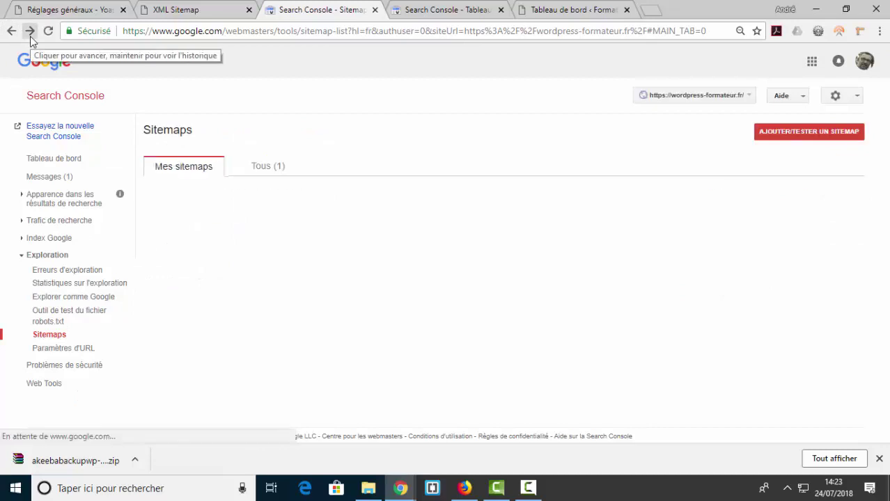
{"action": "left_click", "coordinate": [799, 133]}
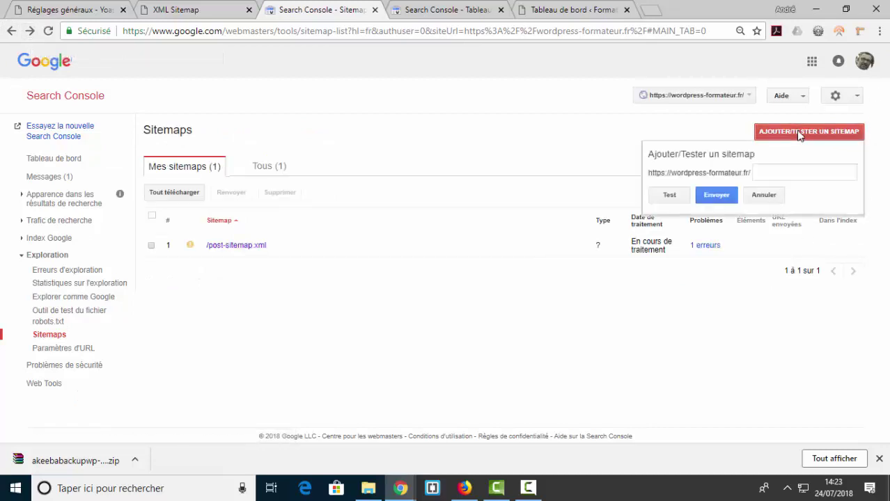